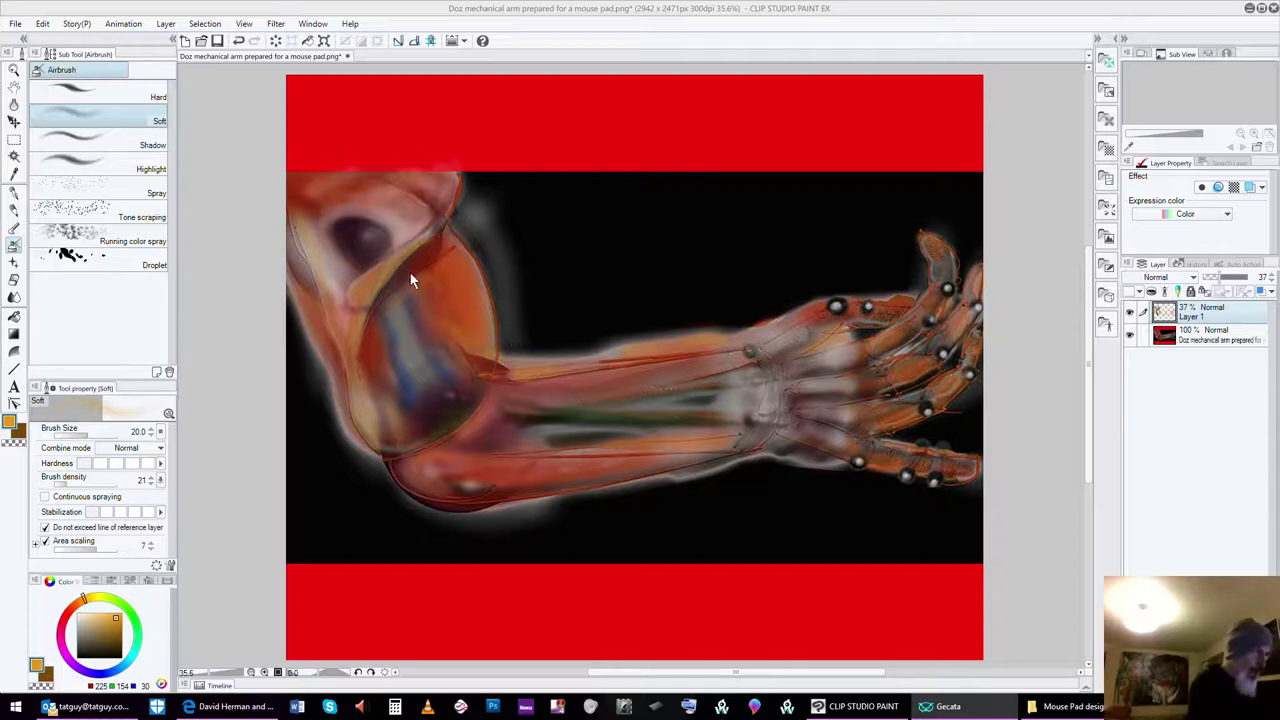
- Pick a pale yellow-cream colour and set the Soft airbrush to size 40
{"action": "left_click", "coordinate": [97, 617]}
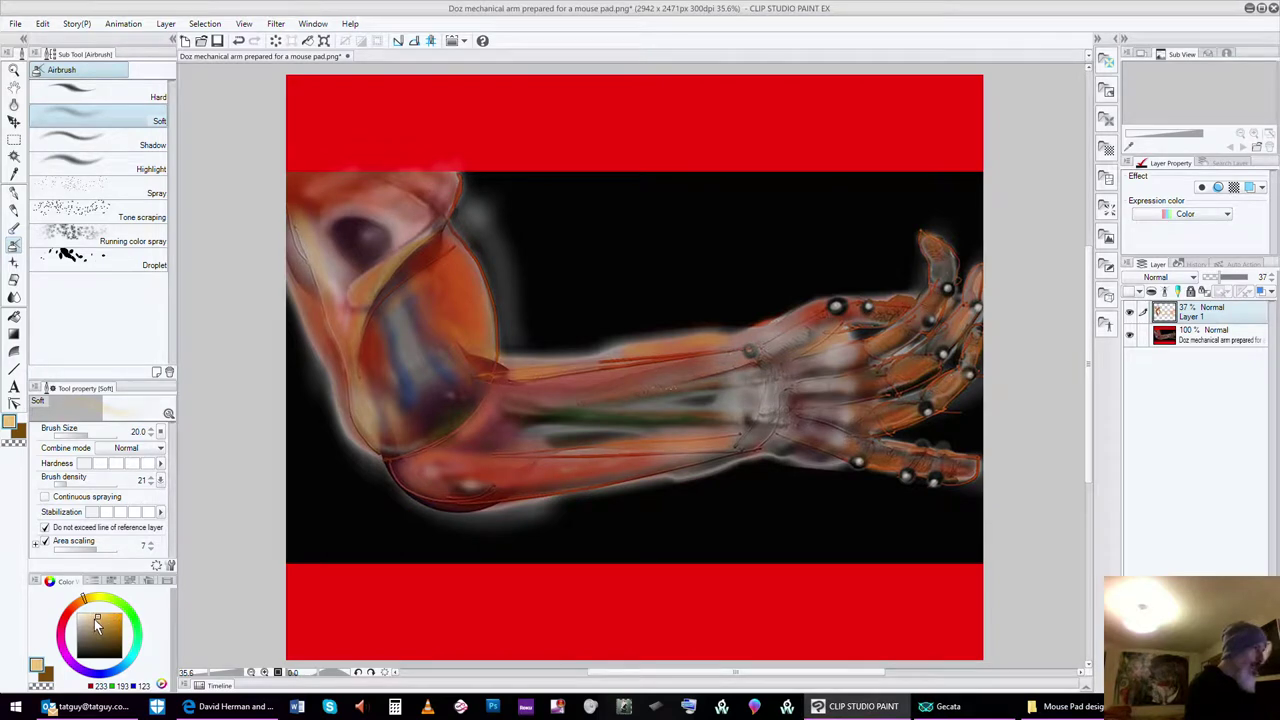
{"action": "left_click", "coordinate": [96, 598]}
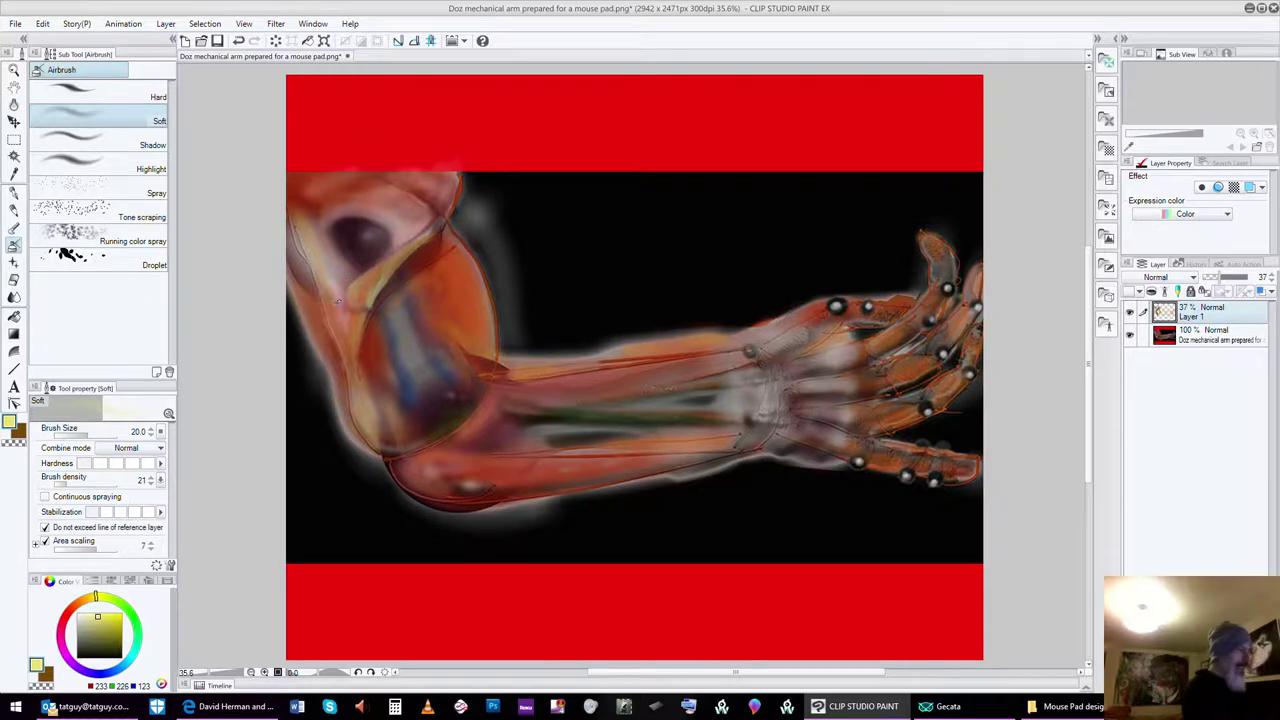
{"action": "key", "text": "bracketright"}
{"action": "key", "text": "bracketright"}
{"action": "key", "text": "bracketright"}
{"action": "key", "text": "bracketright"}
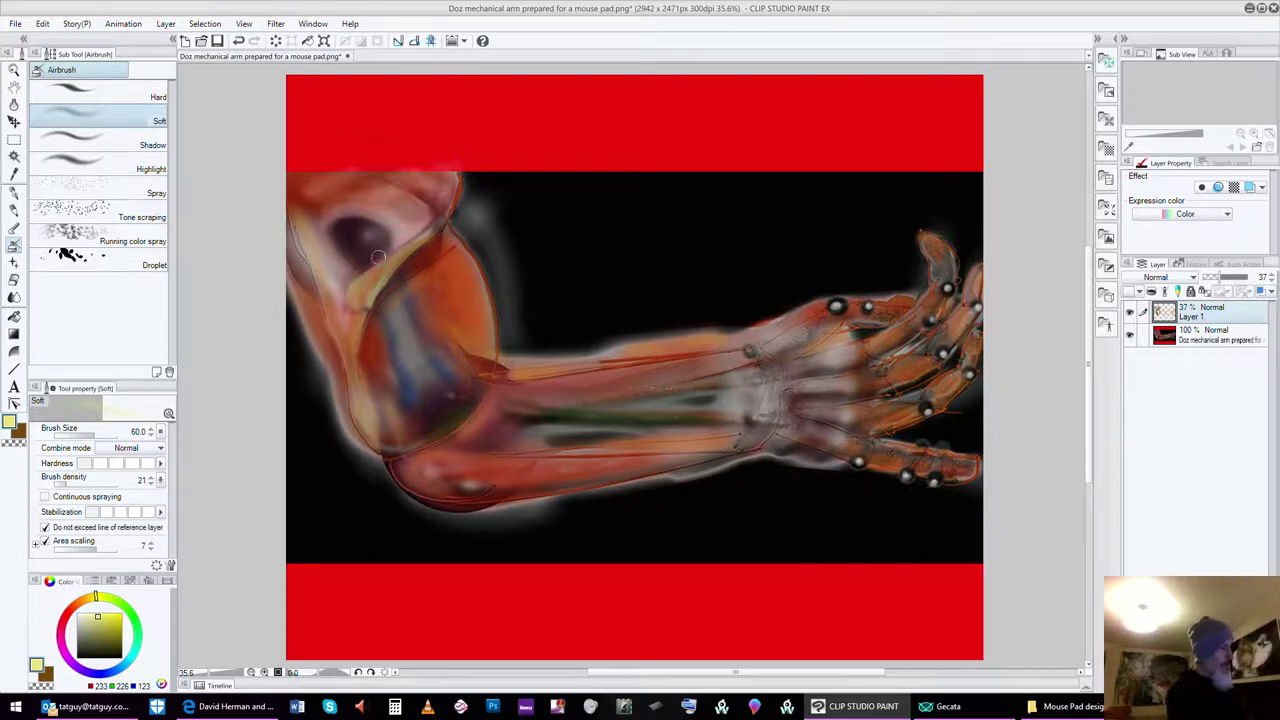
{"action": "key", "text": "bracketleft"}
{"action": "key", "text": "bracketleft"}
{"action": "key", "text": "bracketleft"}
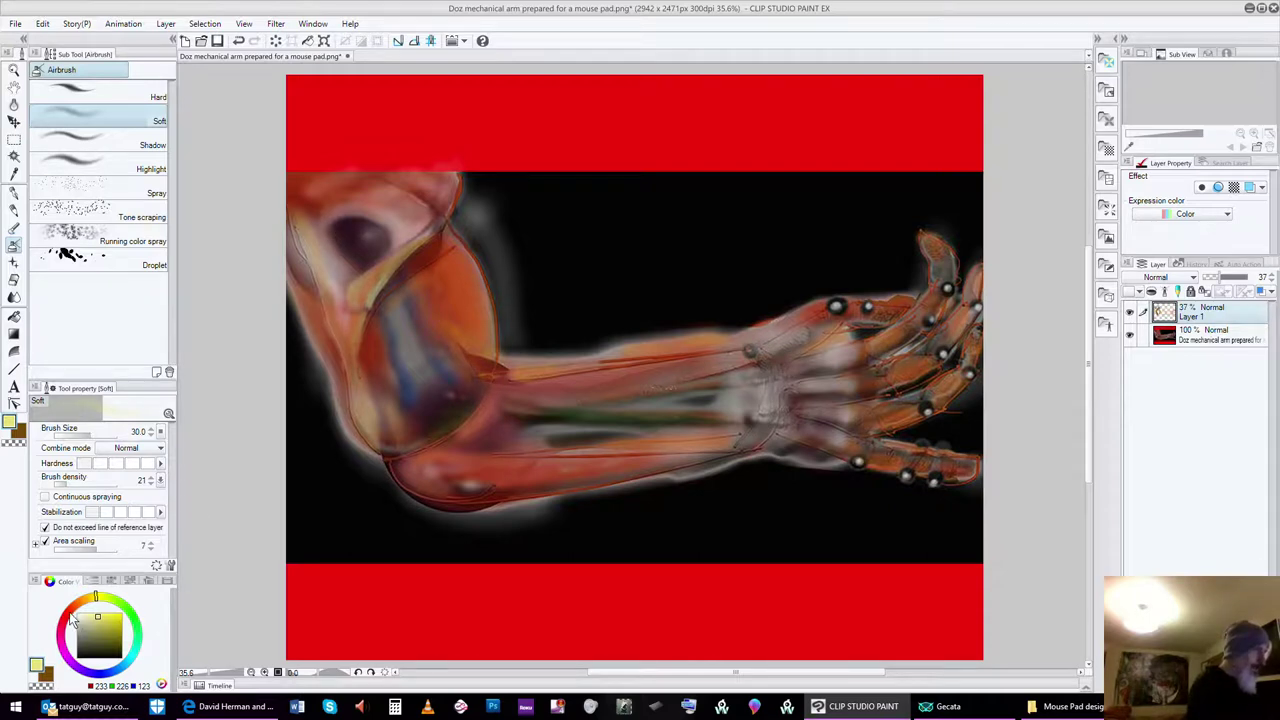
{"action": "left_click", "coordinate": [84, 620]}
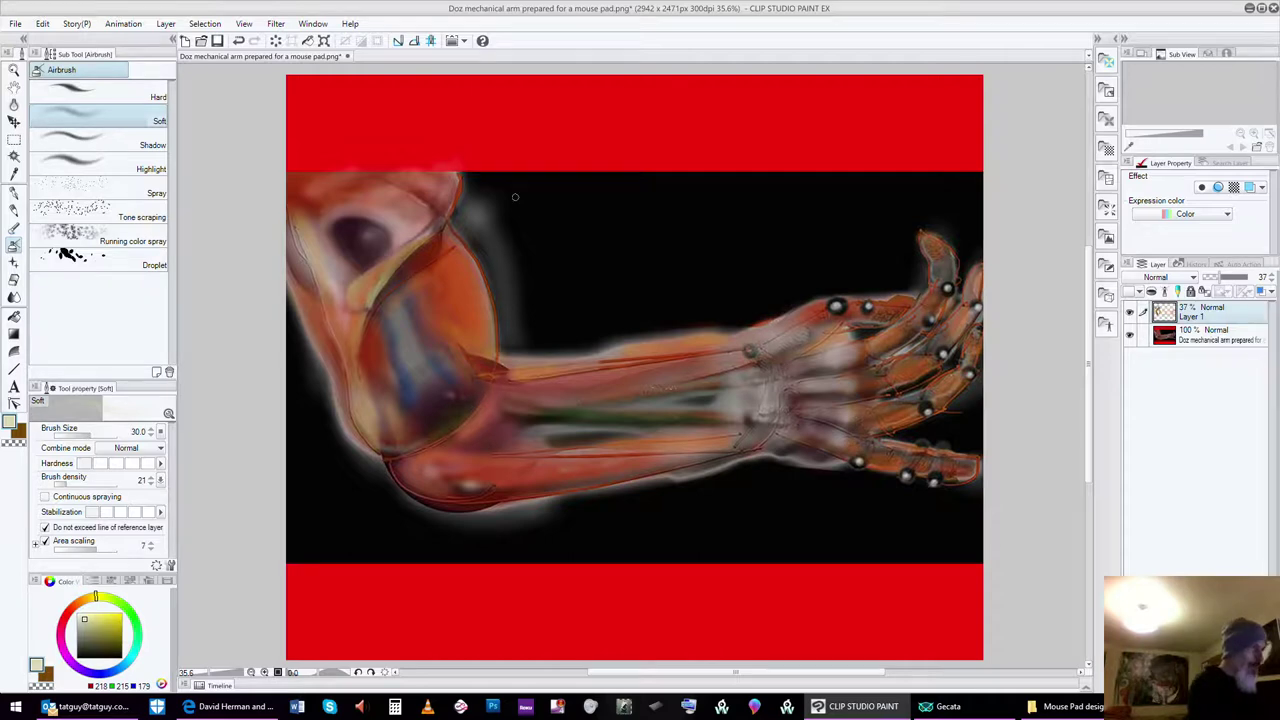
{"action": "key", "text": "bracketright"}
{"action": "key", "text": "bracketright"}
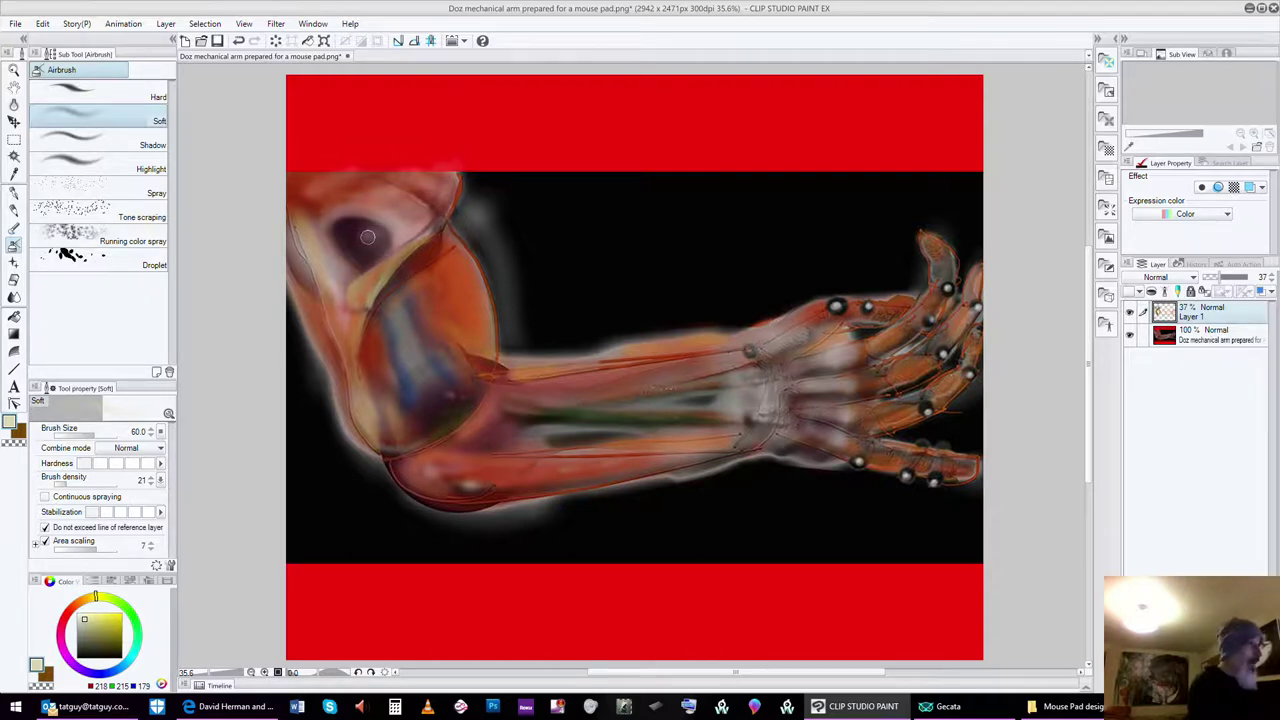
{"action": "key", "text": "bracketright"}
{"action": "key", "text": "bracketright"}
{"action": "key", "text": "bracketright"}
{"action": "key", "text": "bracketright"}
{"action": "key", "text": "bracketright"}
{"action": "key", "text": "bracketright"}
{"action": "key", "text": "bracketleft"}
{"action": "key", "text": "bracketleft"}
{"action": "key", "text": "bracketleft"}
{"action": "key", "text": "bracketleft"}
{"action": "key", "text": "bracketleft"}
{"action": "key", "text": "bracketleft"}
{"action": "key", "text": "bracketleft"}
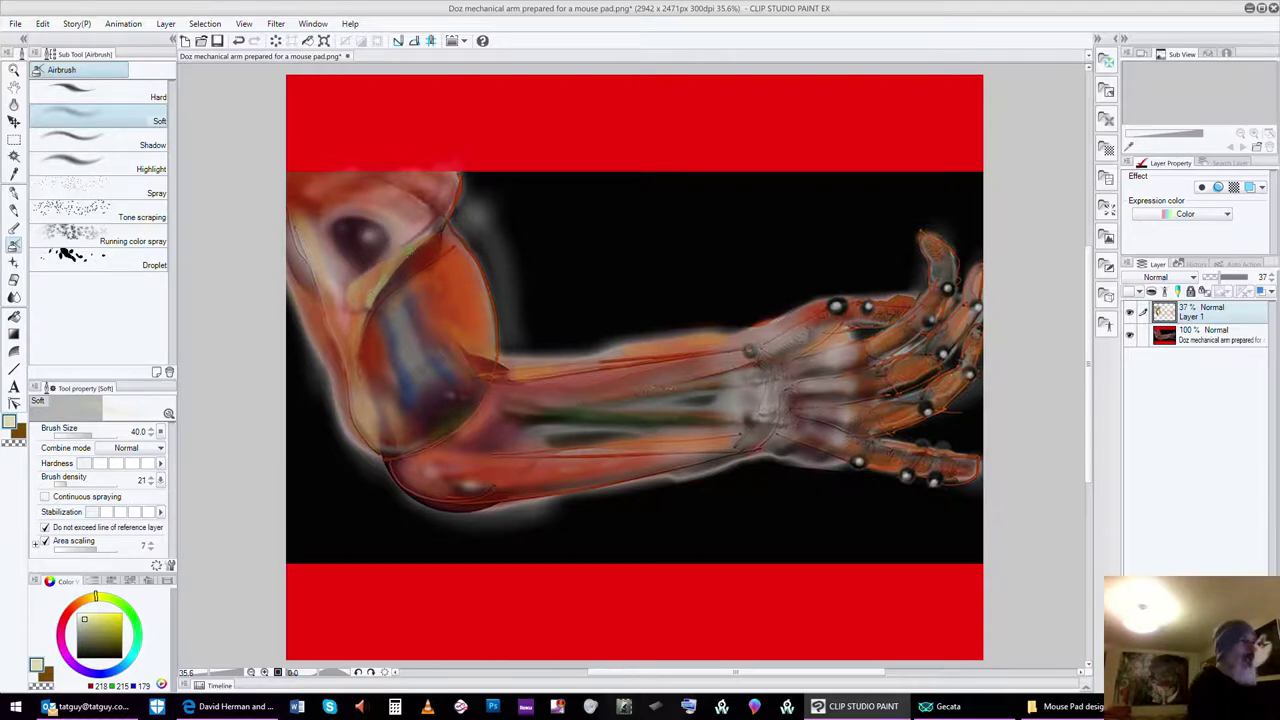
- Refine the colour to a lighter, slightly brighter pale yellow for the arm highlights
{"action": "left_click", "coordinate": [81, 615]}
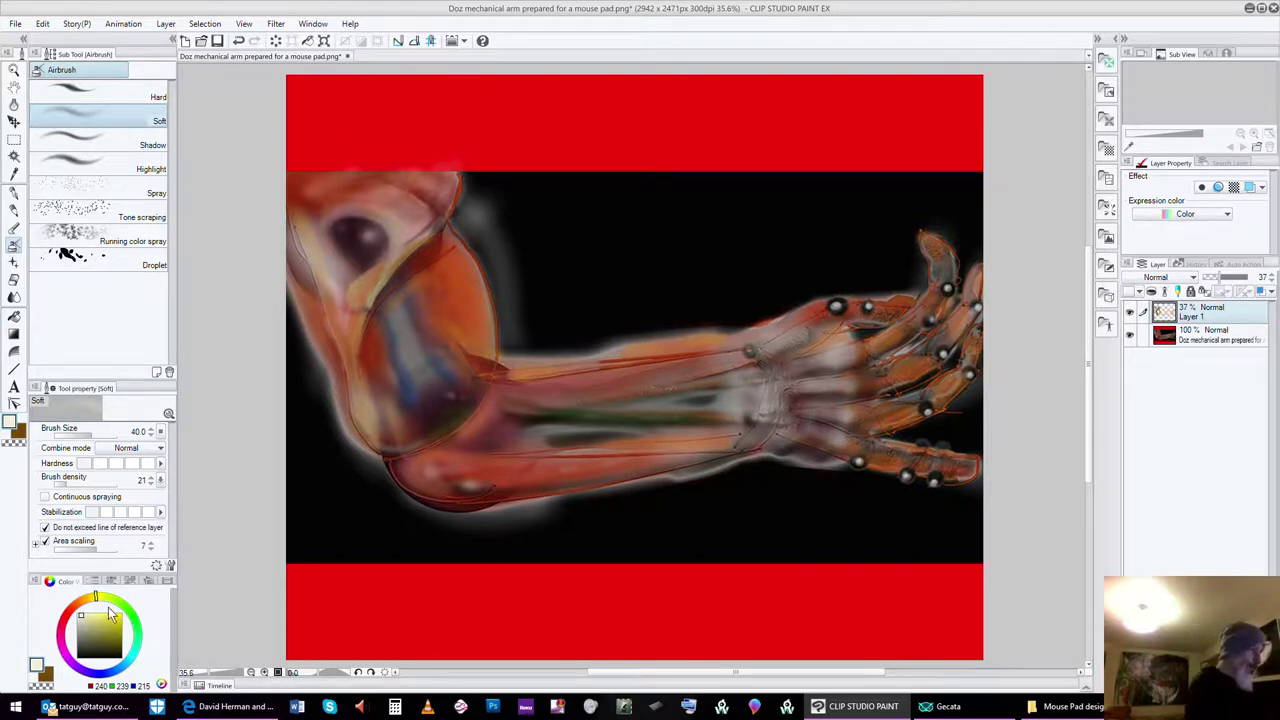
{"action": "left_click", "coordinate": [83, 614]}
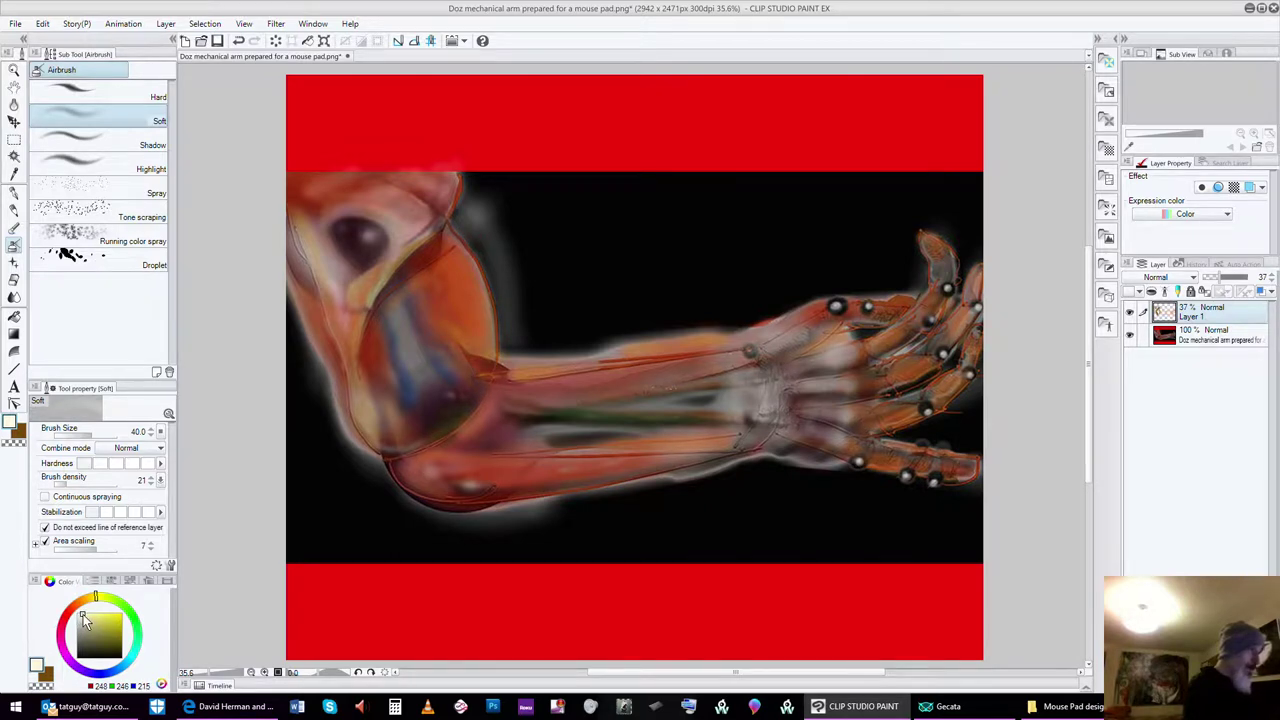
{"action": "left_click", "coordinate": [82, 616]}
{"action": "left_click", "coordinate": [84, 614]}
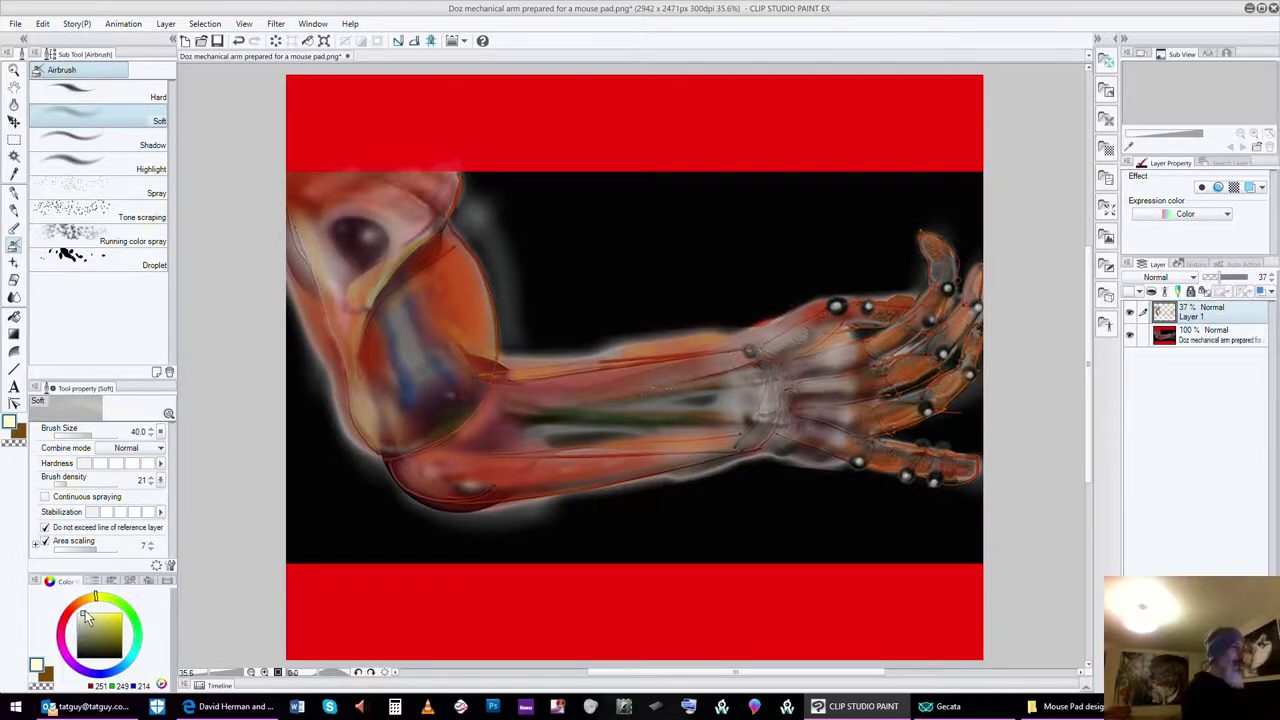
- Pick a near-white warm grey and shrink the airbrush to size 20
{"action": "left_click", "coordinate": [84, 616]}
{"action": "left_click", "coordinate": [79, 615]}
{"action": "left_click", "coordinate": [79, 615]}
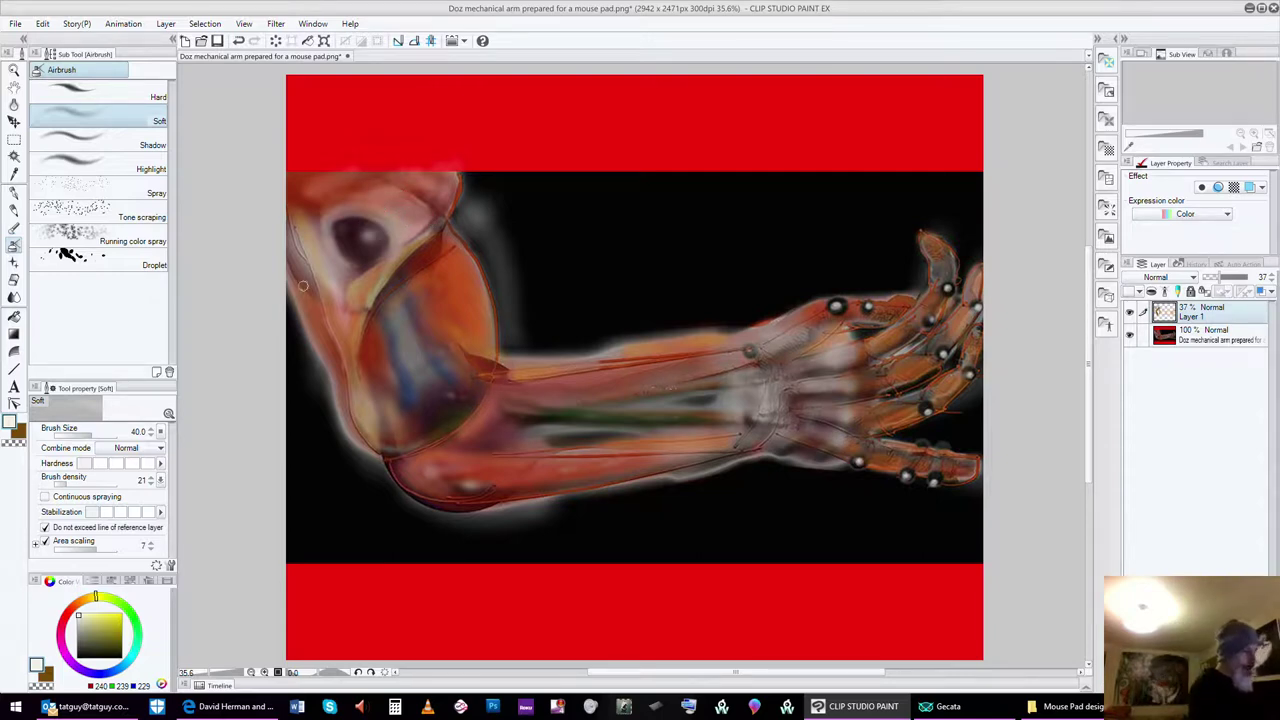
{"action": "key", "text": "bracketleft"}
{"action": "key", "text": "bracketleft"}
{"action": "key", "text": "bracketleft"}
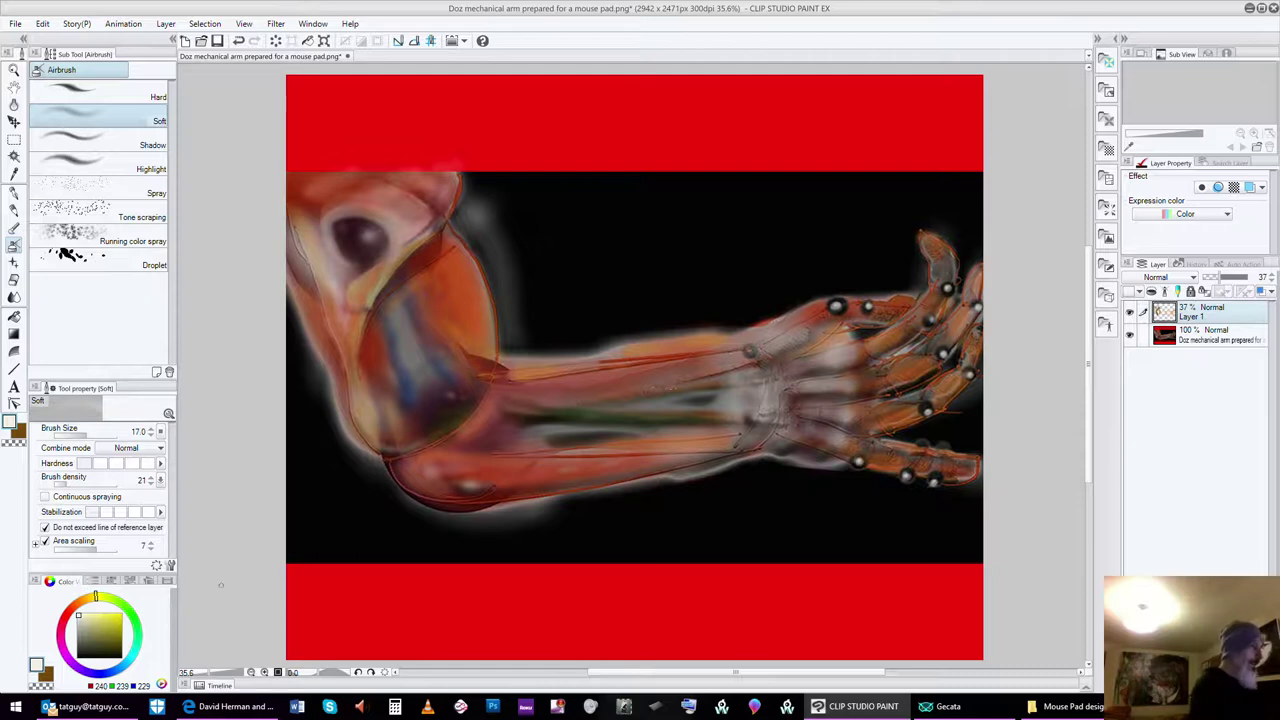
- Switch to a dark brick red and undo the last two strokes with Edit > Undo
{"action": "left_click", "coordinate": [66, 612]}
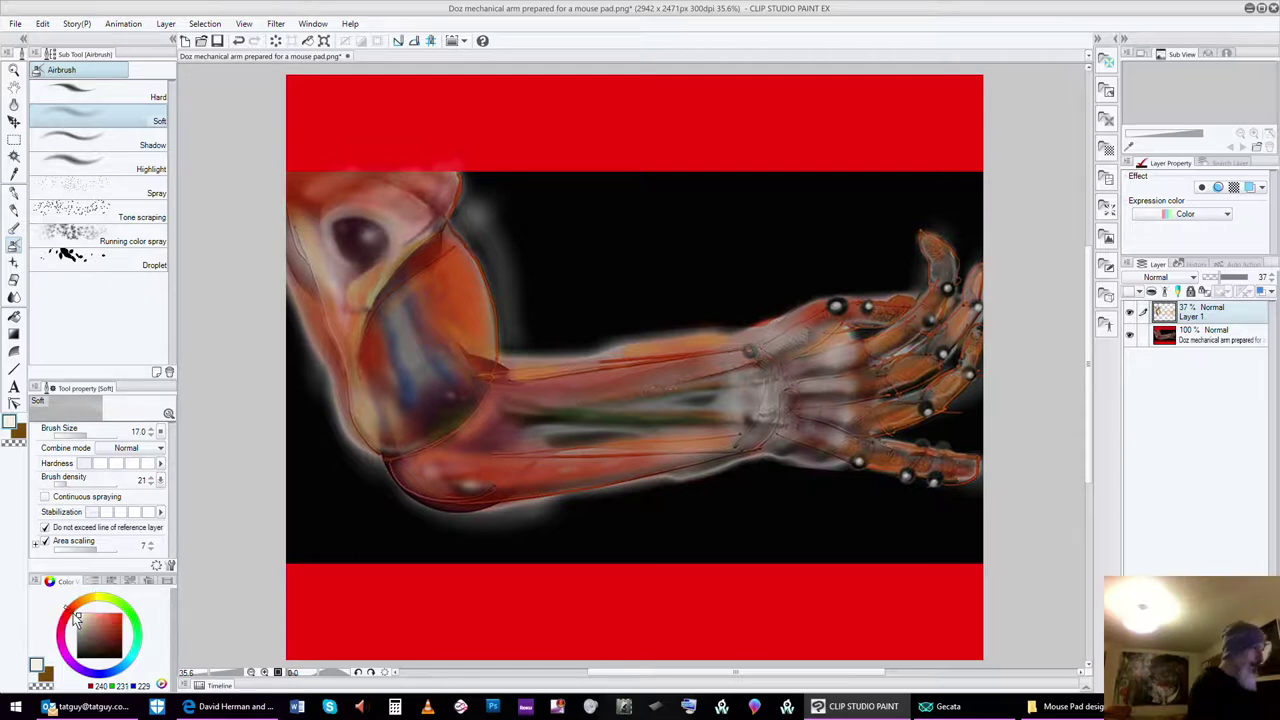
{"action": "left_click", "coordinate": [111, 621]}
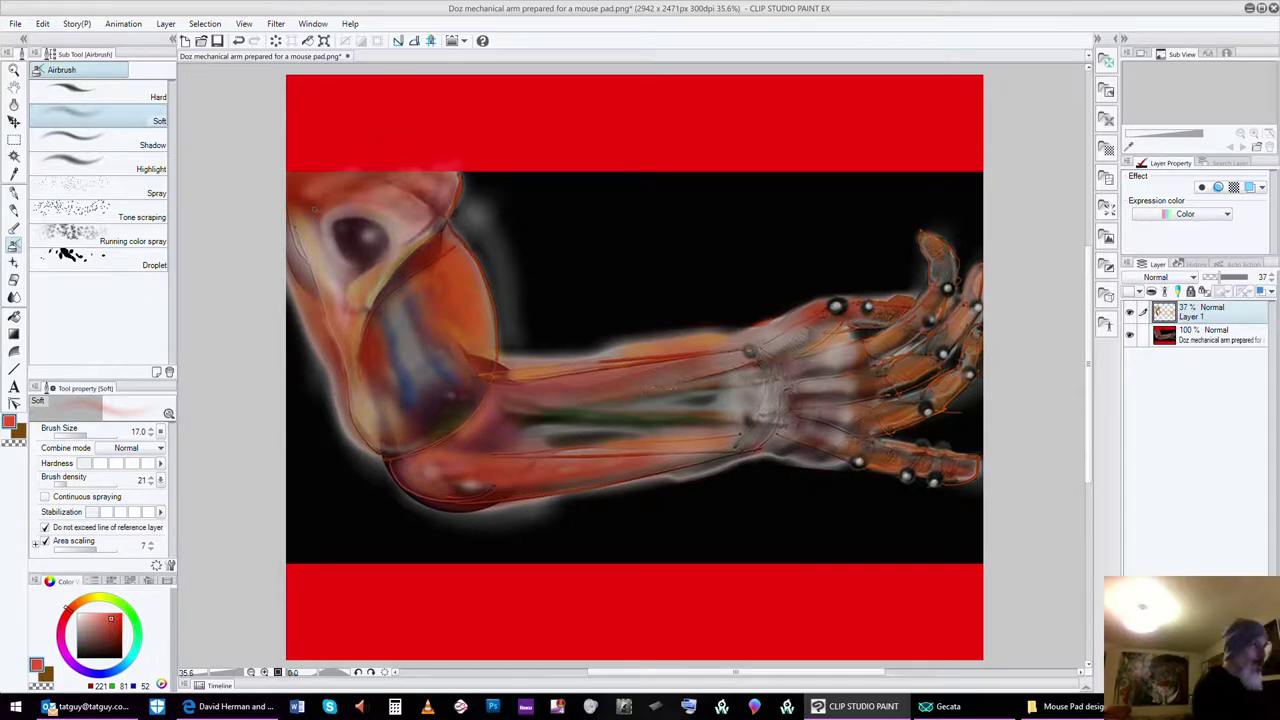
{"action": "left_click", "coordinate": [43, 25]}
{"action": "left_click", "coordinate": [60, 41]}
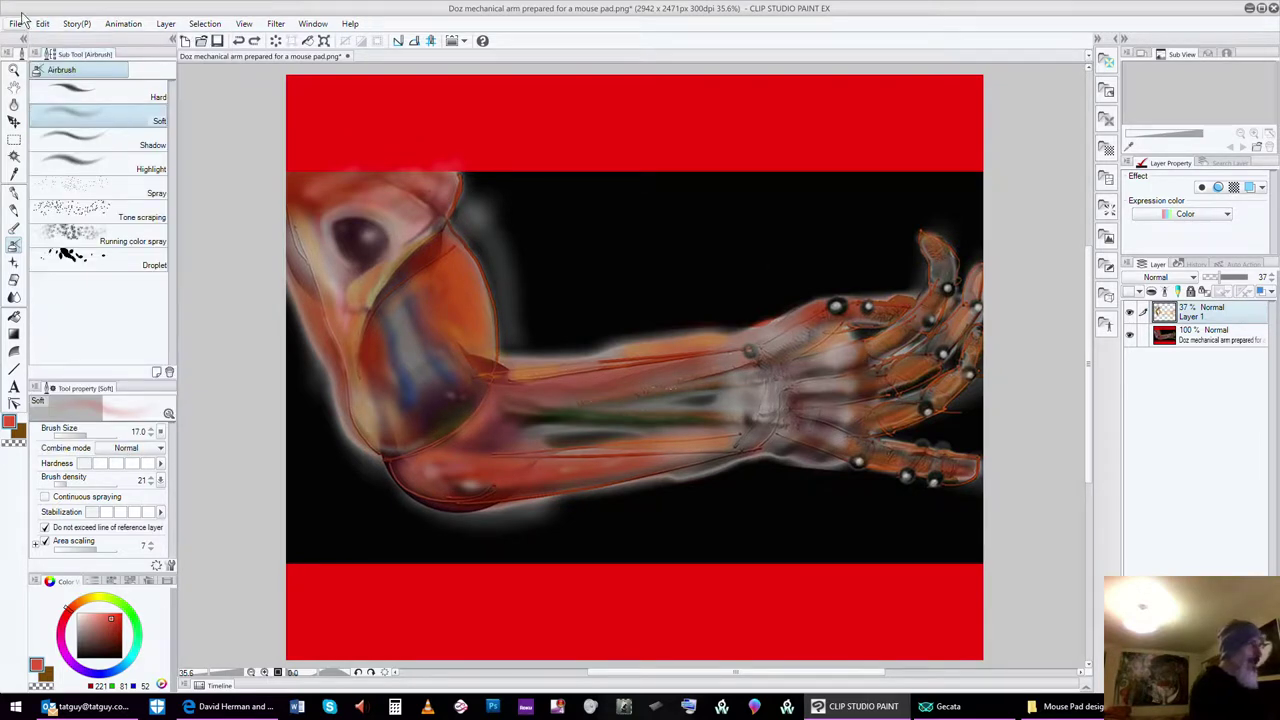
{"action": "left_click", "coordinate": [38, 24]}
{"action": "left_click", "coordinate": [60, 41]}
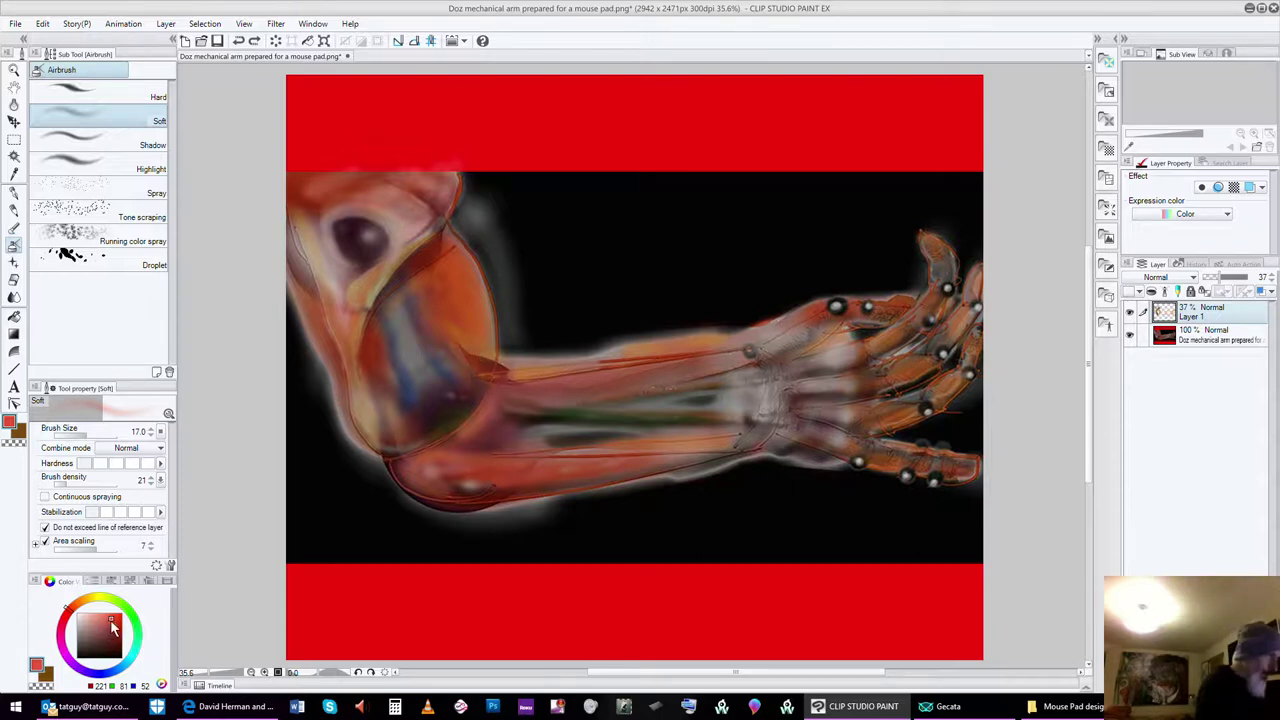
- Move the hue to orange and settle on a light warm orange
{"action": "left_click", "coordinate": [116, 618]}
{"action": "left_click", "coordinate": [78, 605]}
{"action": "left_click", "coordinate": [120, 628]}
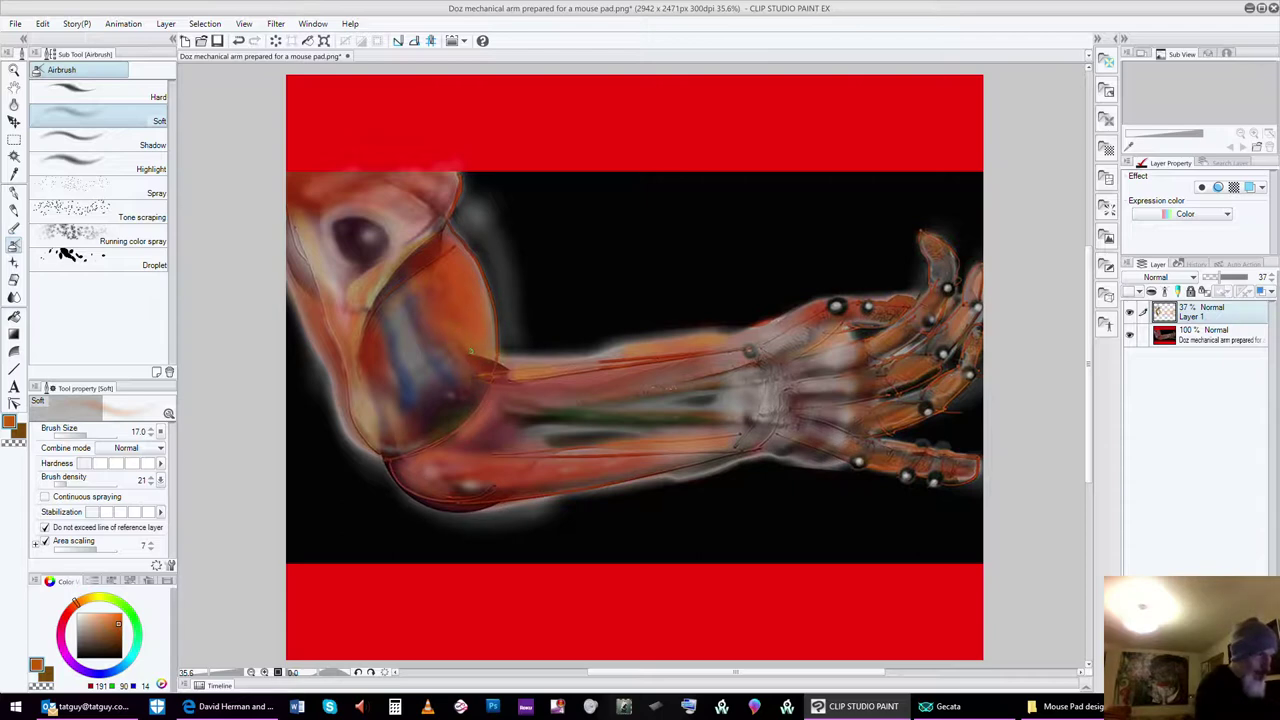
{"action": "left_click", "coordinate": [112, 620]}
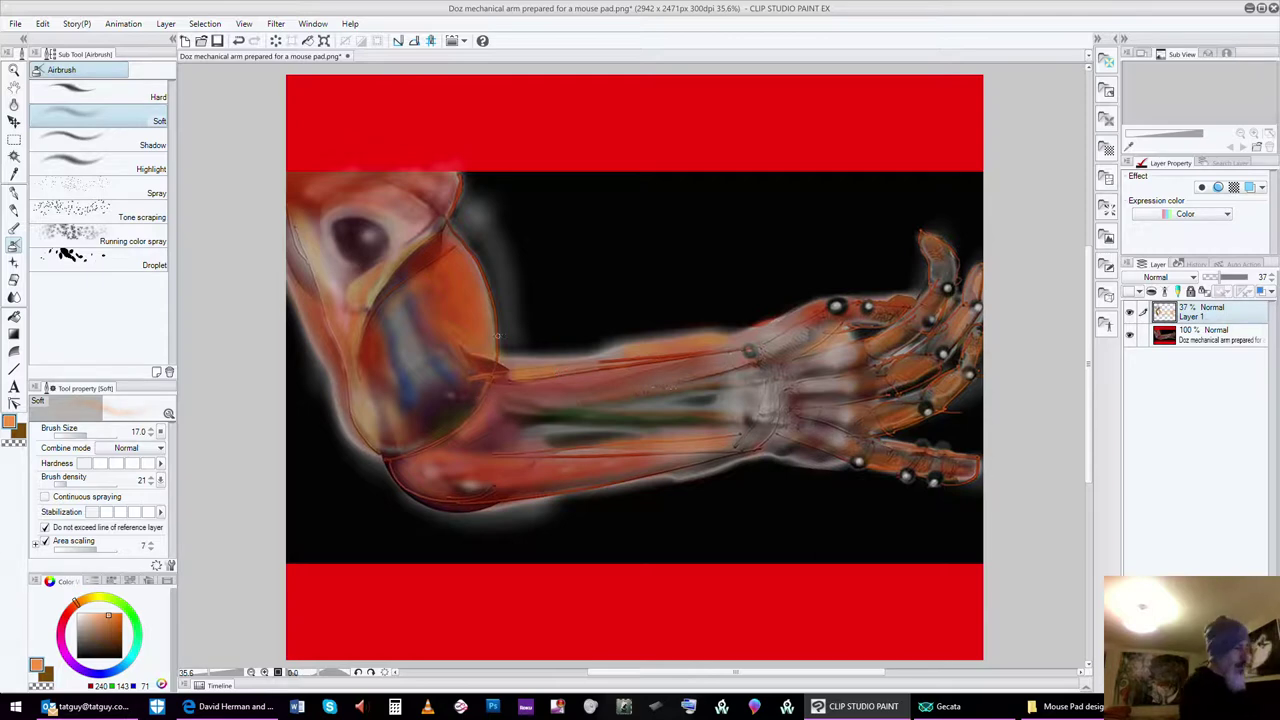
- Airbrush a soft orange stroke down the elbow with the brush at size 60
{"action": "key", "text": "bracketright"}
{"action": "key", "text": "bracketright"}
{"action": "key", "text": "bracketright"}
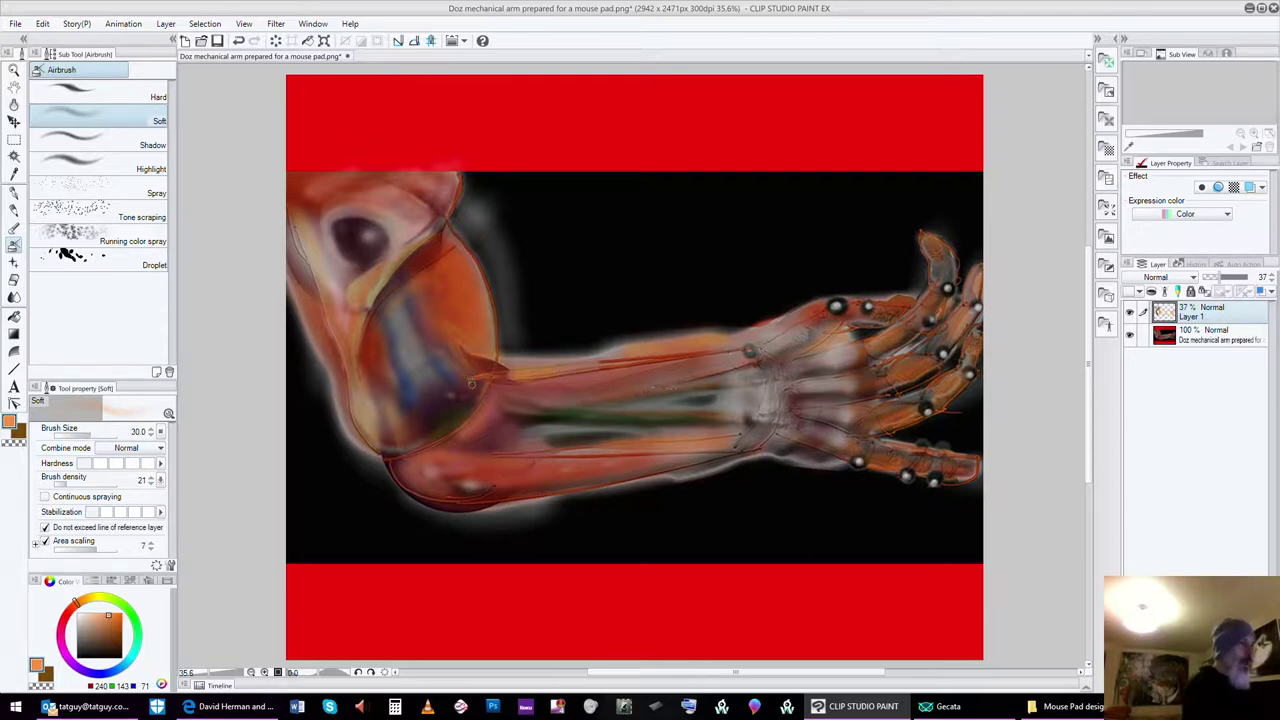
{"action": "key", "text": "bracketright"}
{"action": "key", "text": "bracketright"}
{"action": "left_click_drag", "start_coordinate": [484, 394], "coordinate": [470, 408]}
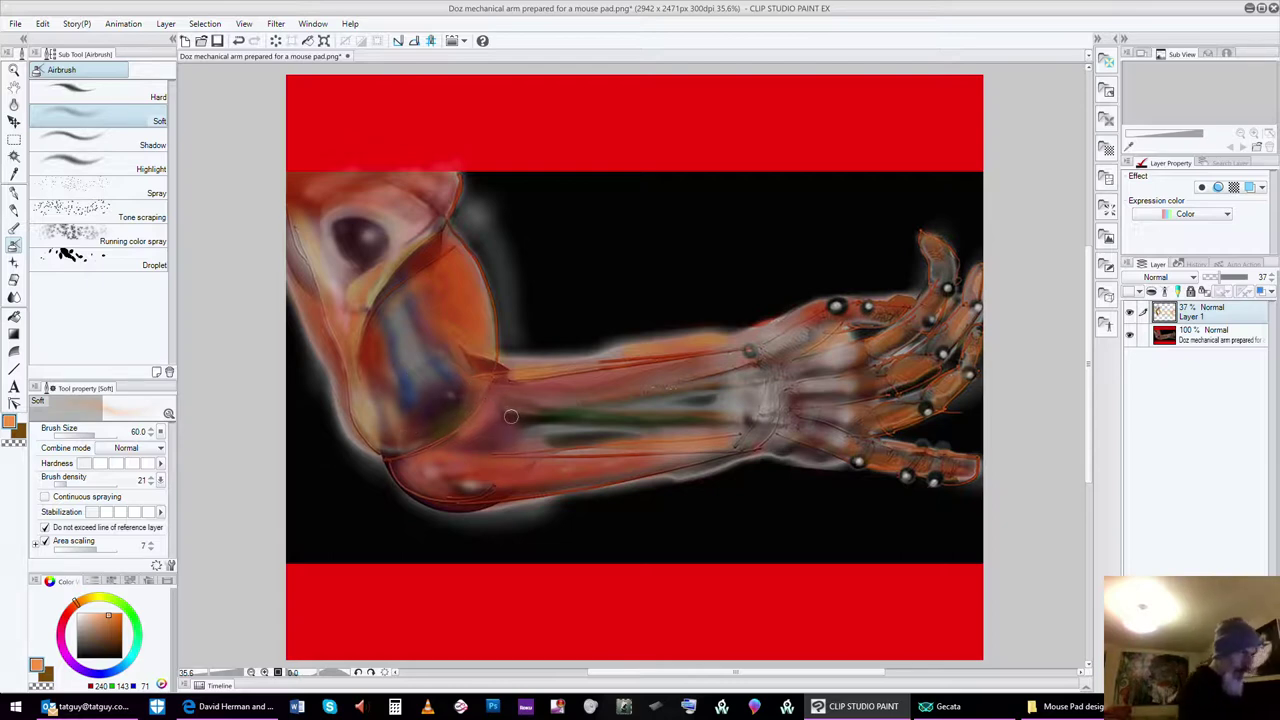
- Switch to pale warm grey at size 50 and soften the lower forearm edge and wrist
{"action": "key", "text": "bracketleft"}
{"action": "key", "text": "bracketleft"}
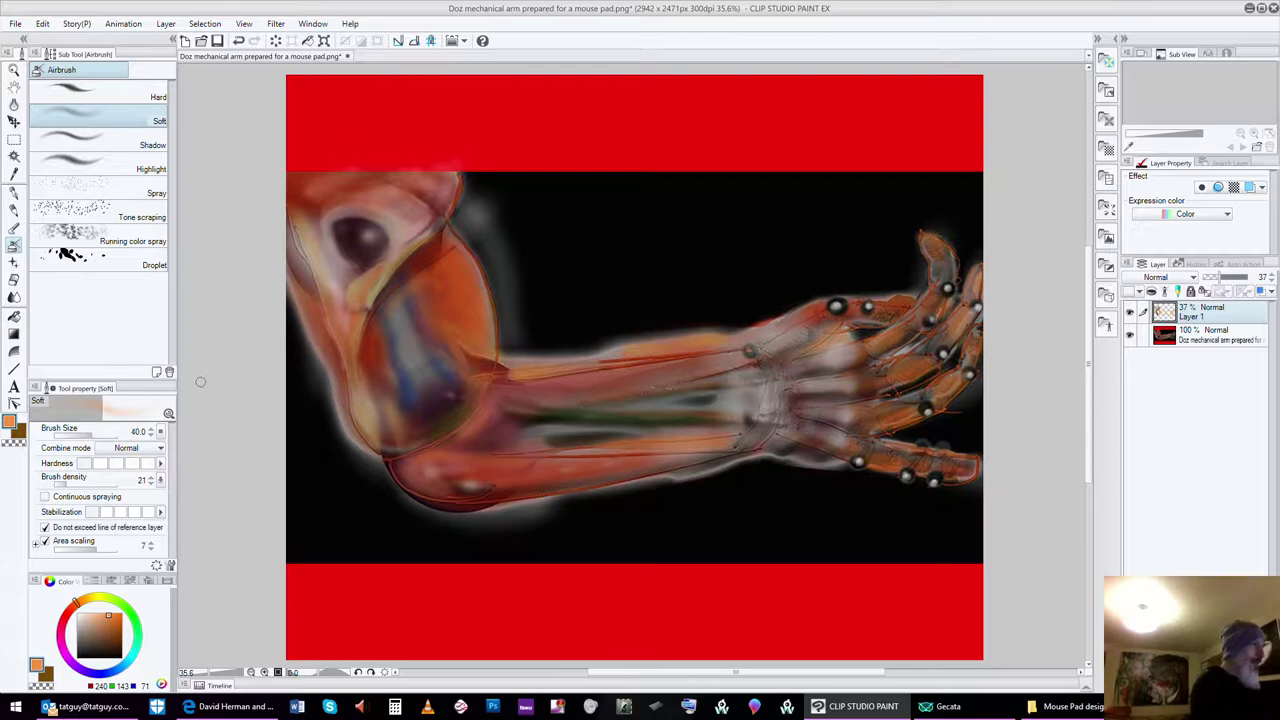
{"action": "key", "text": "bracketleft"}
{"action": "key", "text": "bracketleft"}
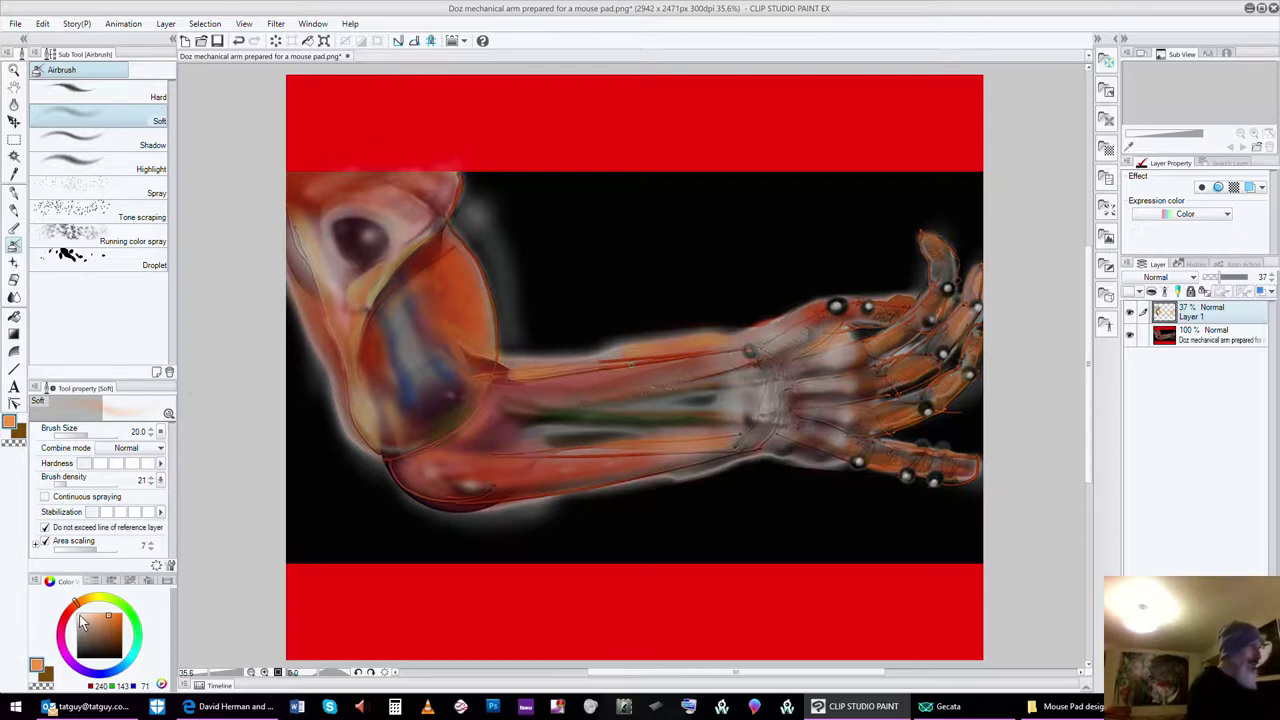
{"action": "left_click", "coordinate": [81, 617]}
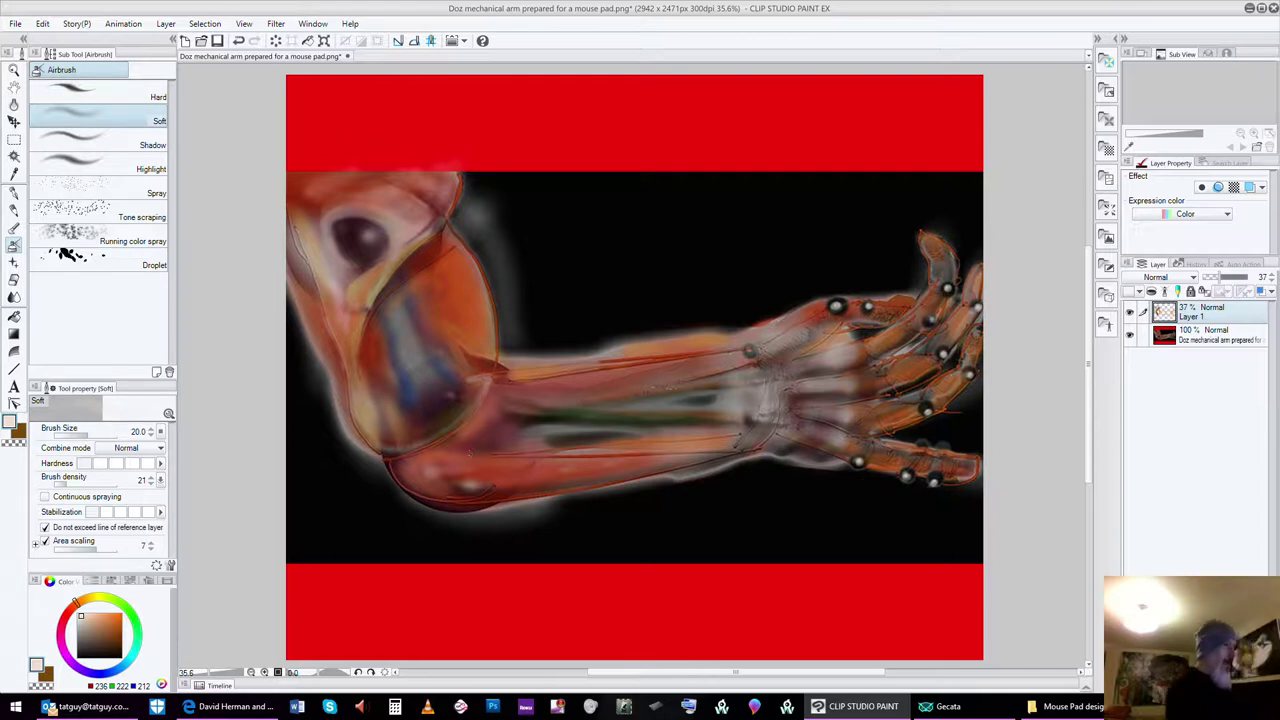
{"action": "key", "text": "bracketright"}
{"action": "key", "text": "bracketright"}
{"action": "key", "text": "bracketright"}
{"action": "key", "text": "bracketright"}
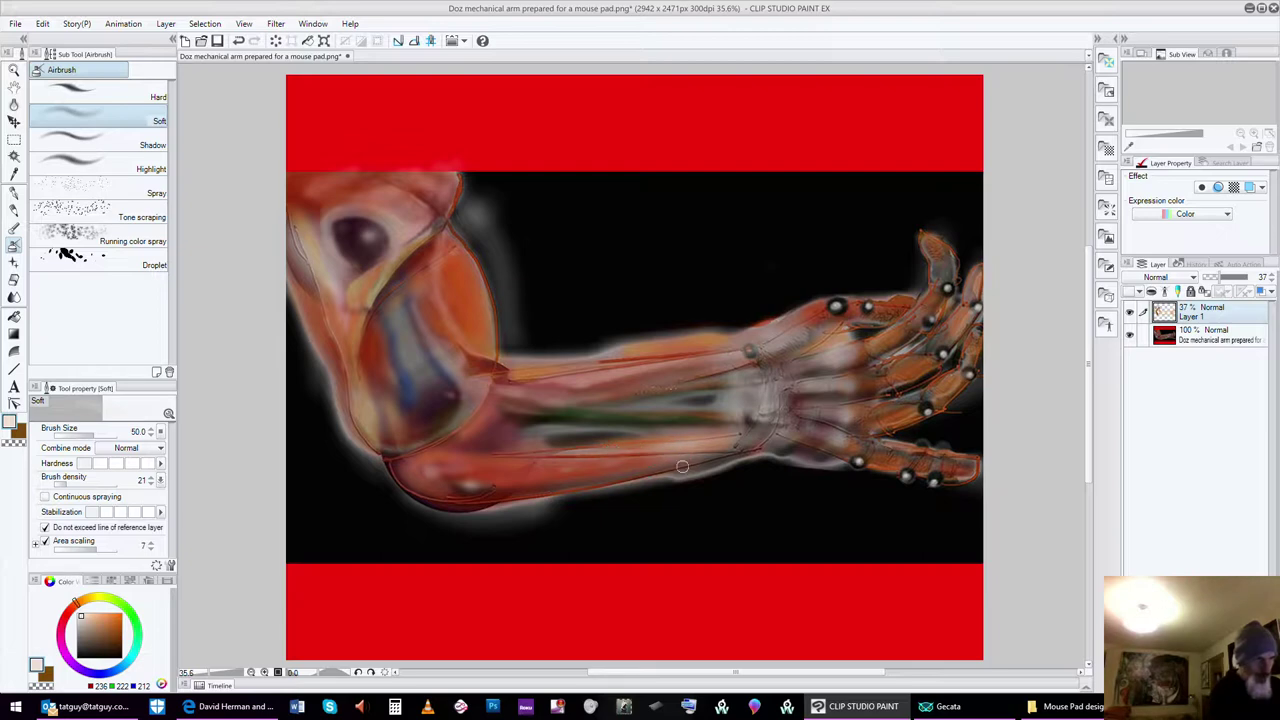
{"action": "mouse_move", "coordinate": [689, 456]}
{"action": "left_mouse_down"}
{"action": "mouse_move", "coordinate": [512, 486]}
{"action": "mouse_move", "coordinate": [712, 454]}
{"action": "mouse_move", "coordinate": [430, 498]}
{"action": "left_mouse_up"}
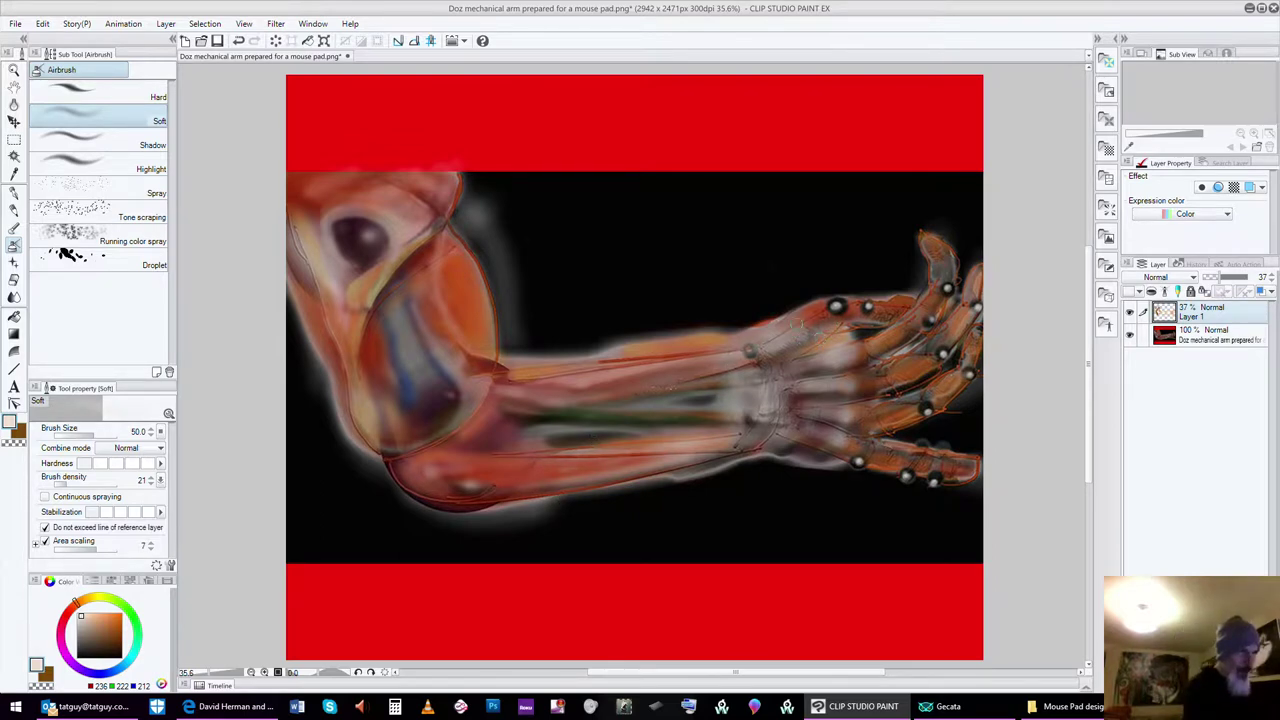
{"action": "left_click_drag", "start_coordinate": [796, 322], "coordinate": [800, 314]}
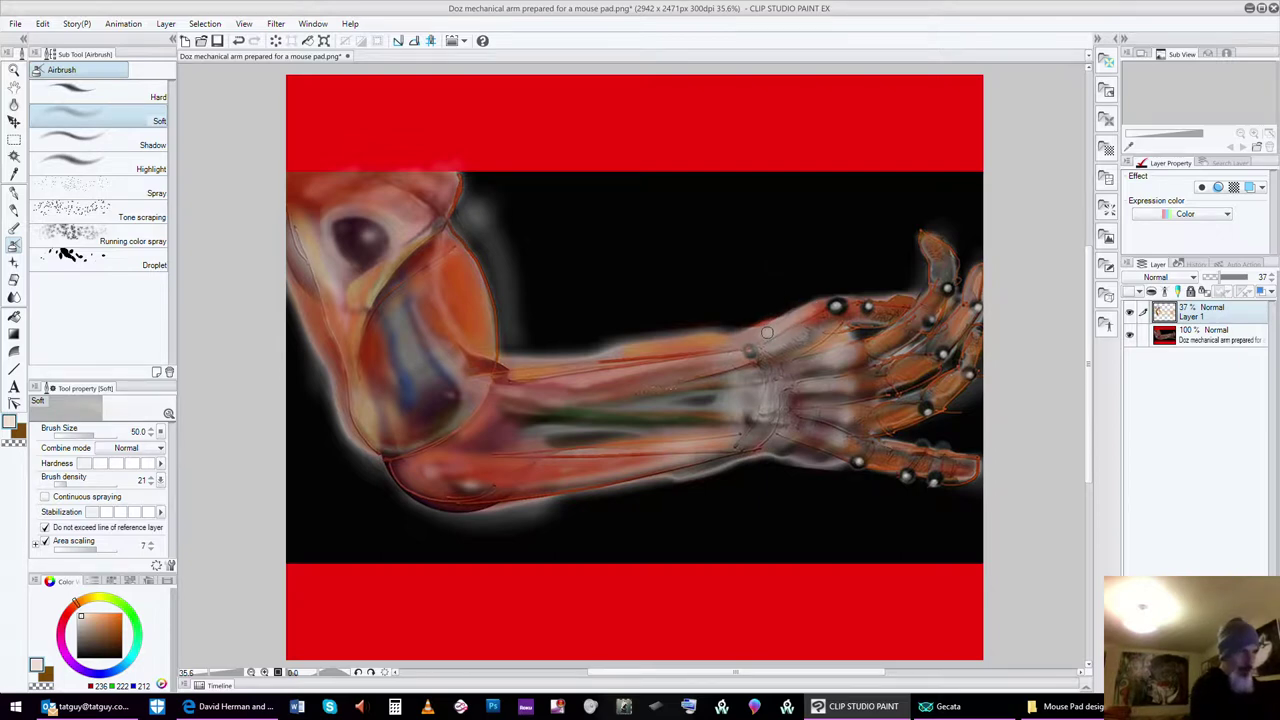
- Pick a dark rose red and set the airbrush to size 70
{"action": "key", "text": "bracketleft"}
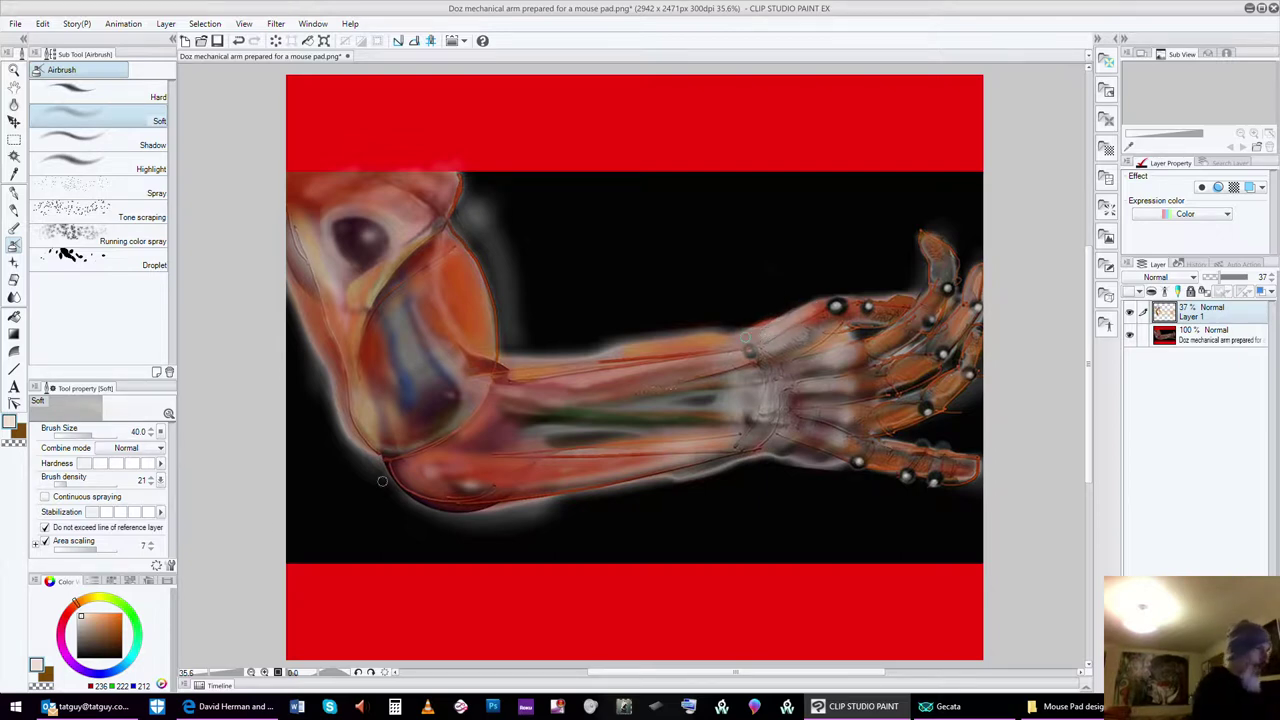
{"action": "left_click", "coordinate": [68, 616]}
{"action": "key", "text": "bracketright"}
{"action": "key", "text": "bracketright"}
{"action": "key", "text": "bracketright"}
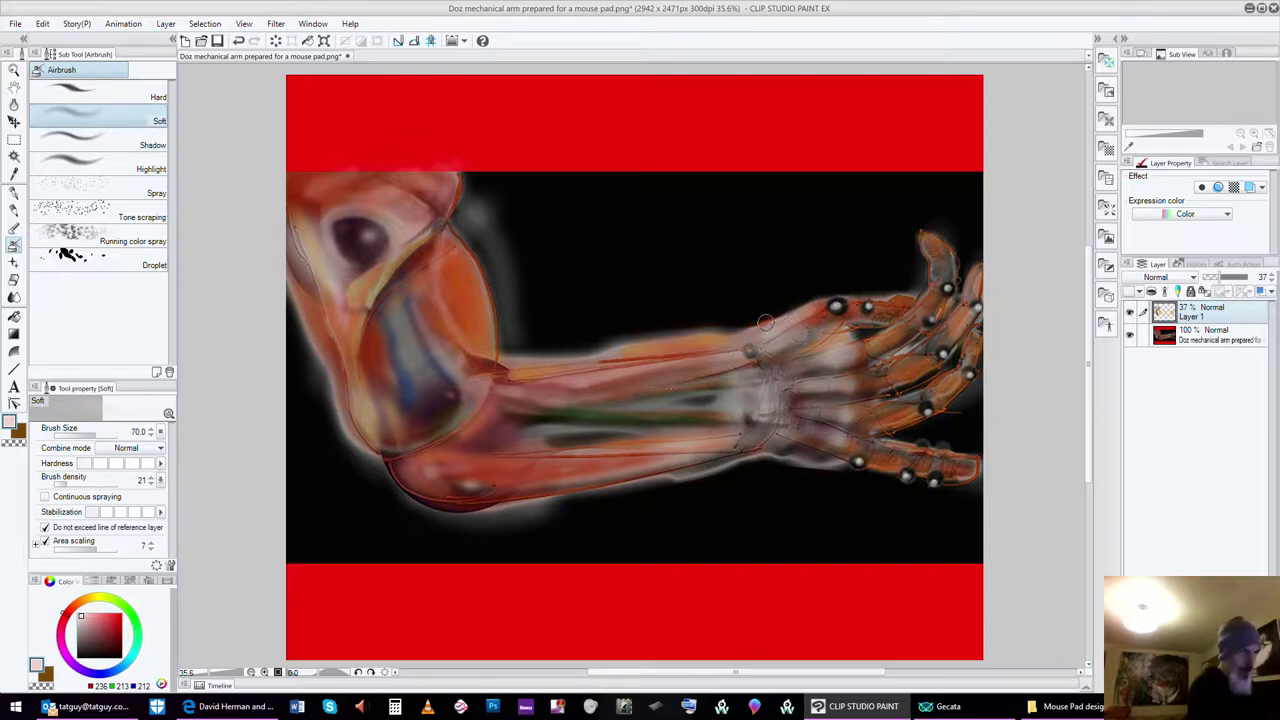
- Pick red and enlarge the Soft airbrush for a rosy dab above the wrist
{"action": "left_click", "coordinate": [117, 624]}
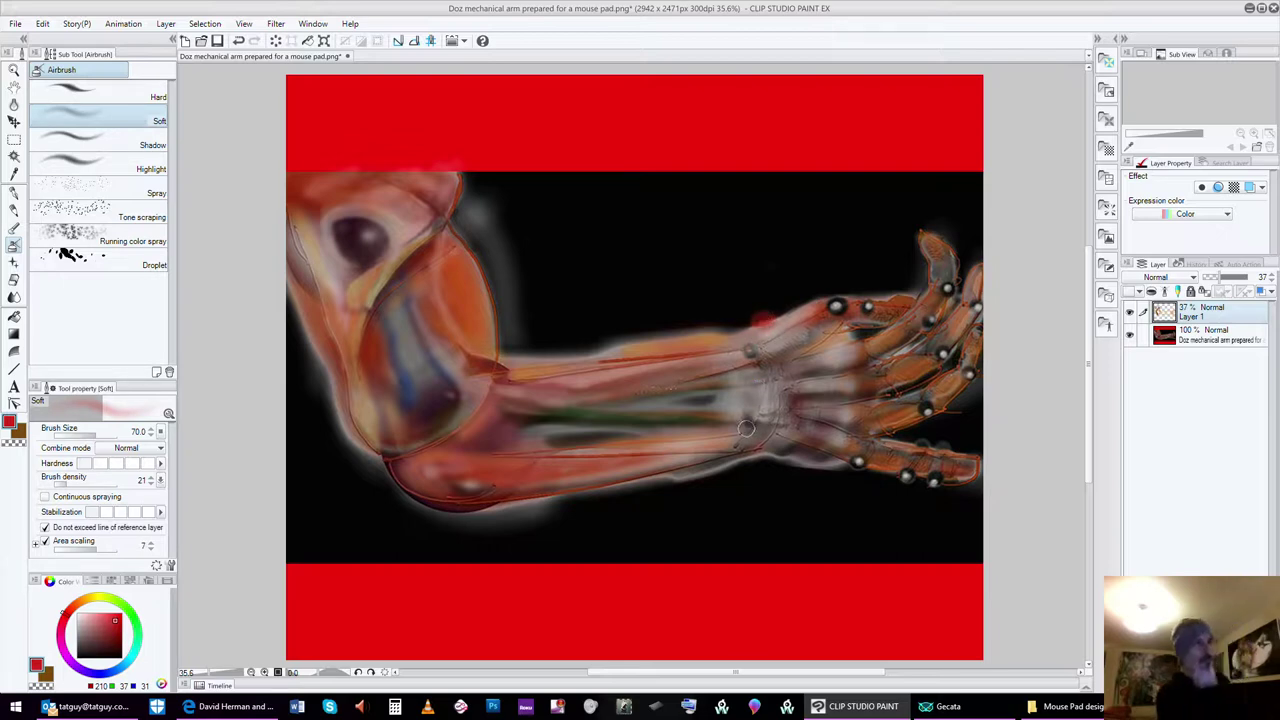
{"action": "key", "text": "bracketright"}
{"action": "key", "text": "bracketright"}
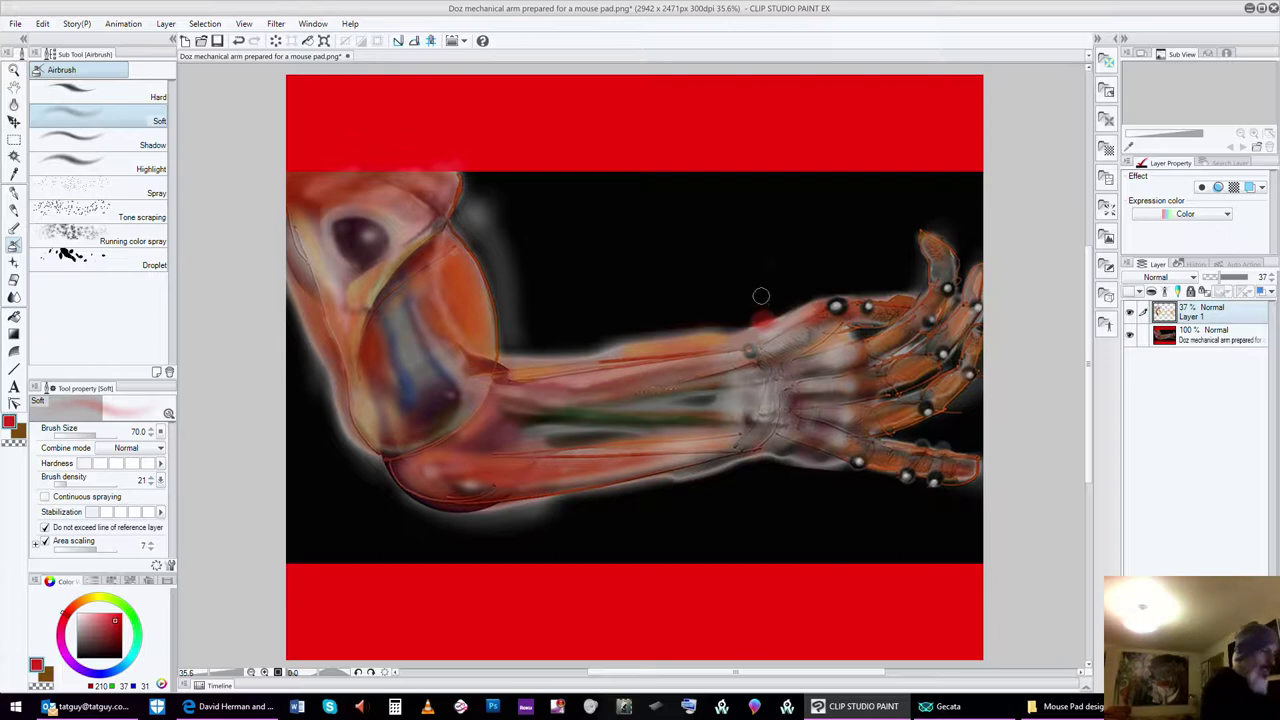
{"action": "key", "text": "bracketright"}
{"action": "key", "text": "bracketright"}
- Switch to near-white and reduce the airbrush to size 25
{"action": "left_click", "coordinate": [81, 616]}
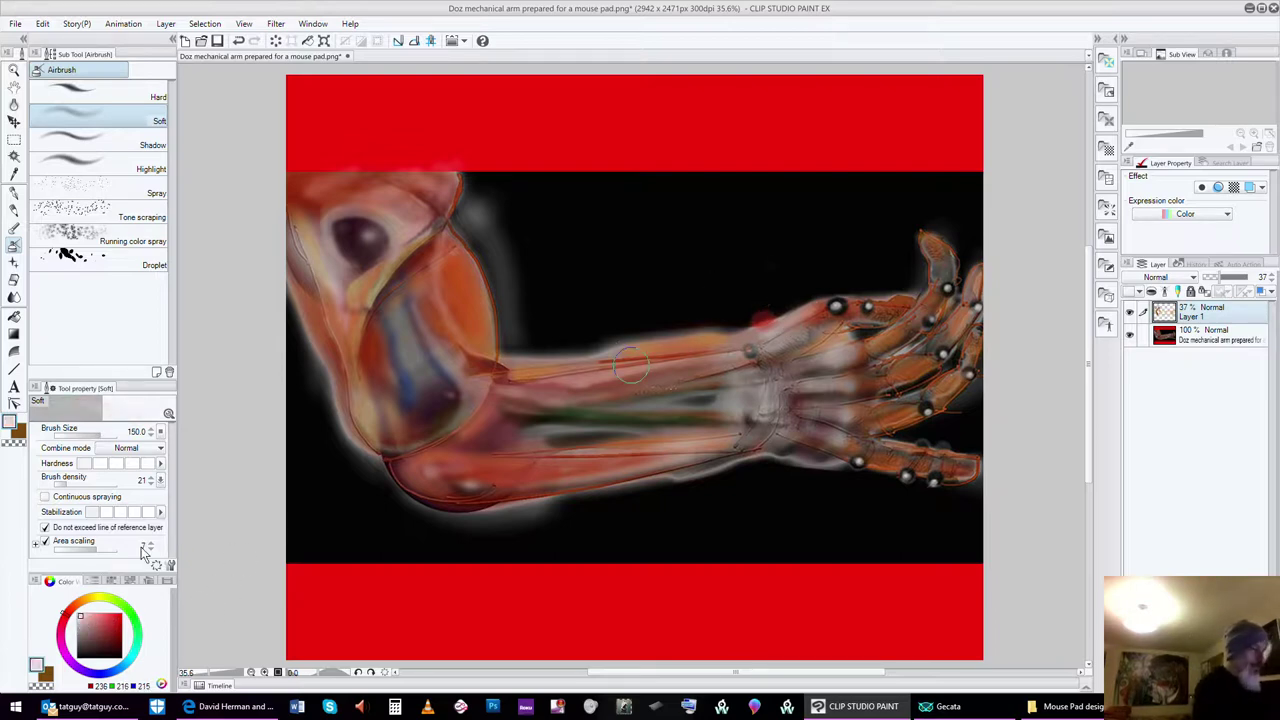
{"action": "key", "text": "bracketleft"}
{"action": "key", "text": "bracketleft"}
{"action": "key", "text": "bracketleft"}
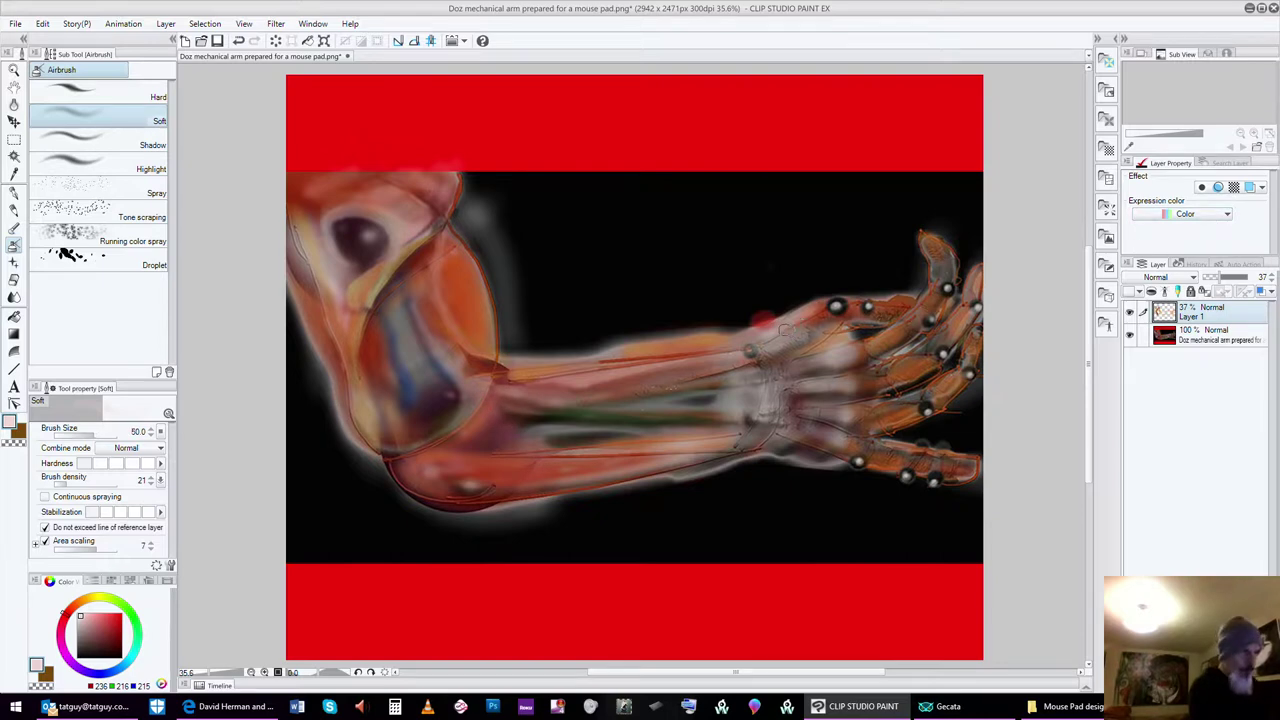
{"action": "key", "text": "bracketleft"}
{"action": "key", "text": "bracketleft"}
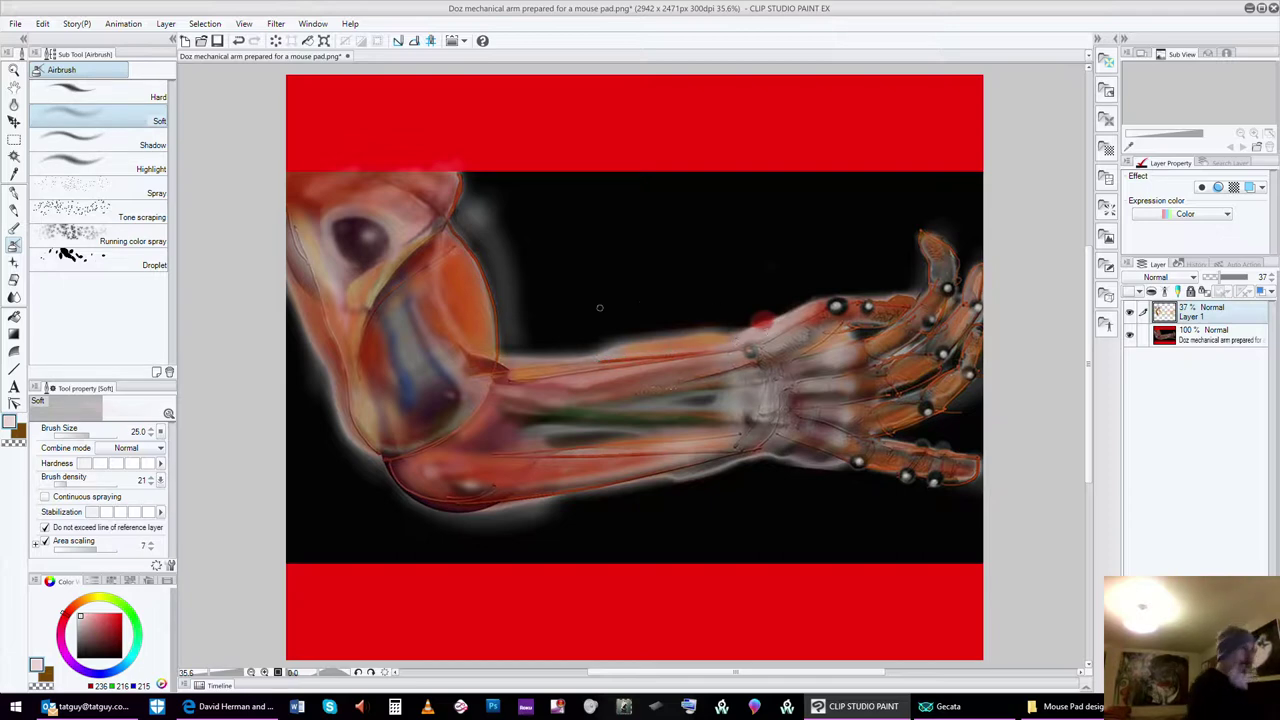
- Tone down the red spot with near-black at doubled brush size, then pick orange
{"action": "left_click", "coordinate": [82, 644]}
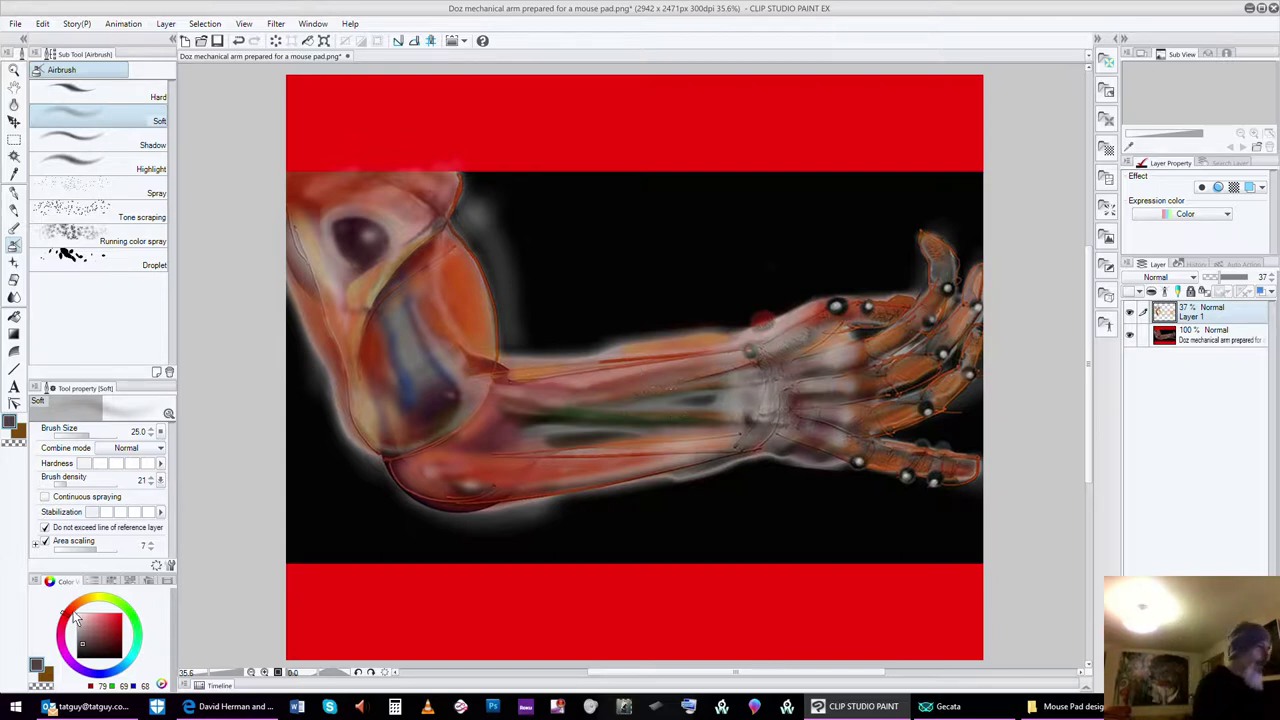
{"action": "left_click", "coordinate": [81, 657]}
{"action": "key", "text": "bracketright"}
{"action": "key", "text": "bracketright"}
{"action": "key", "text": "bracketright"}
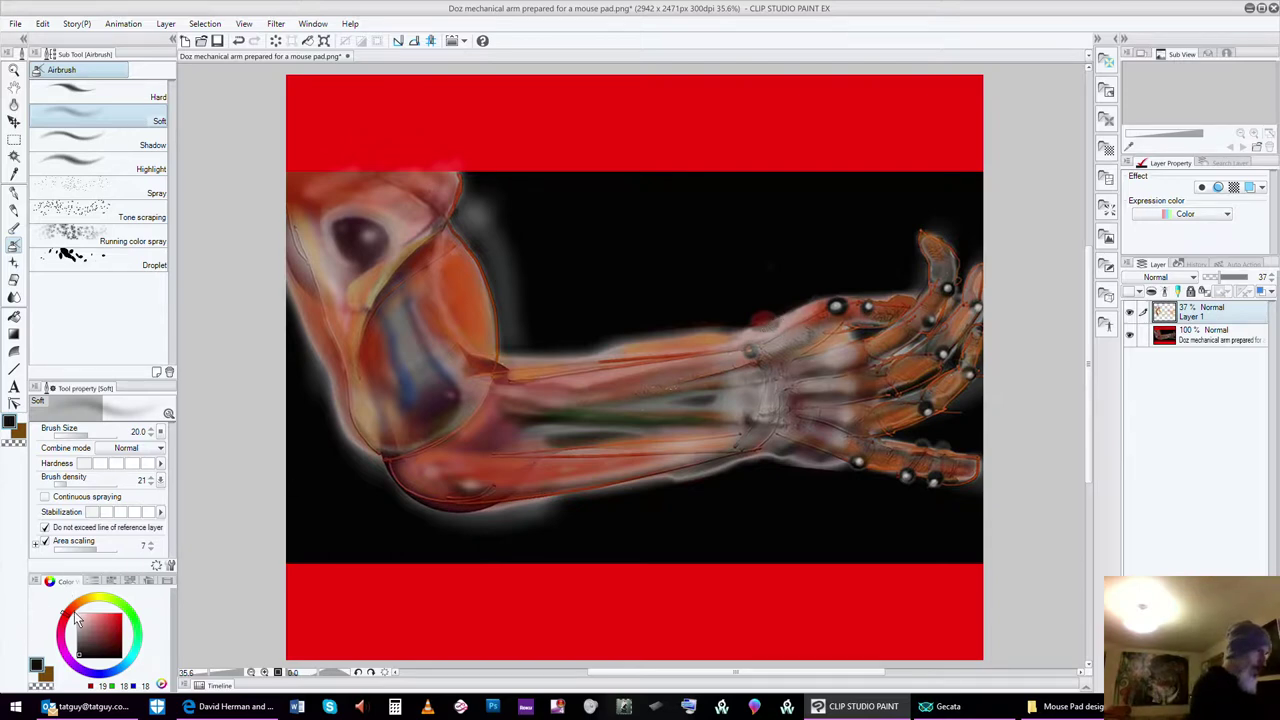
{"action": "left_click", "coordinate": [84, 600]}
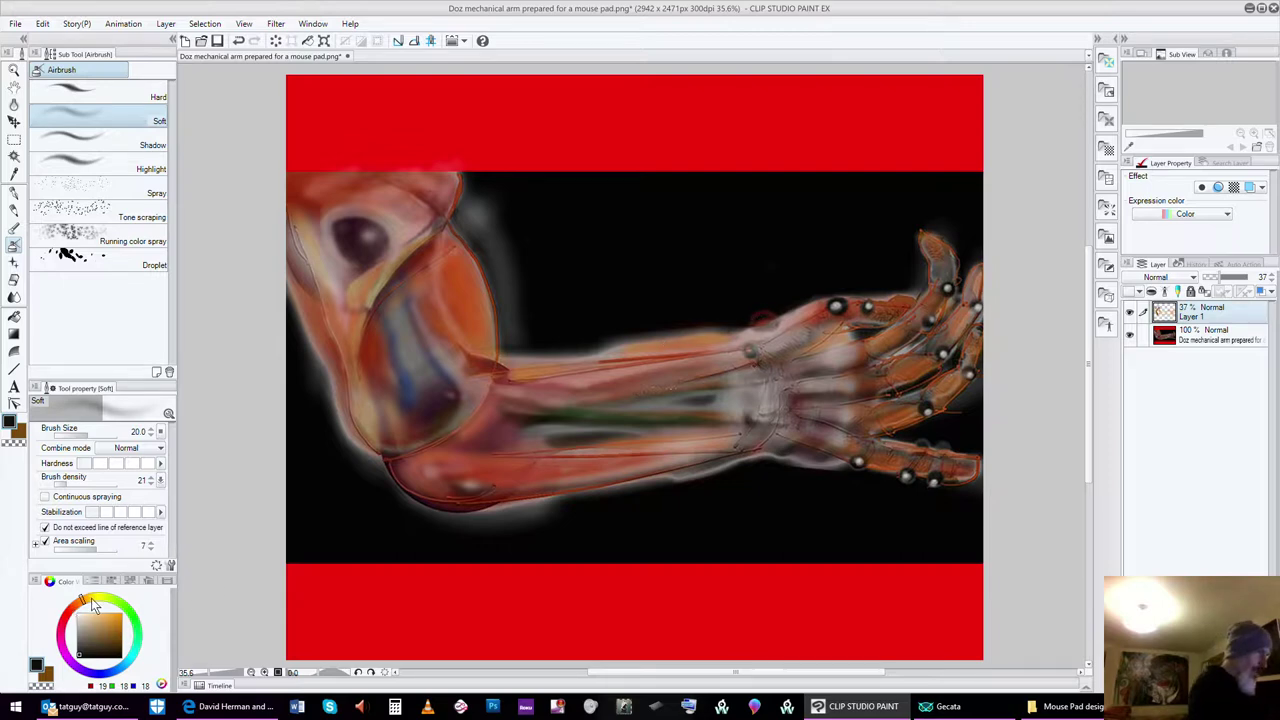
{"action": "left_click", "coordinate": [118, 616]}
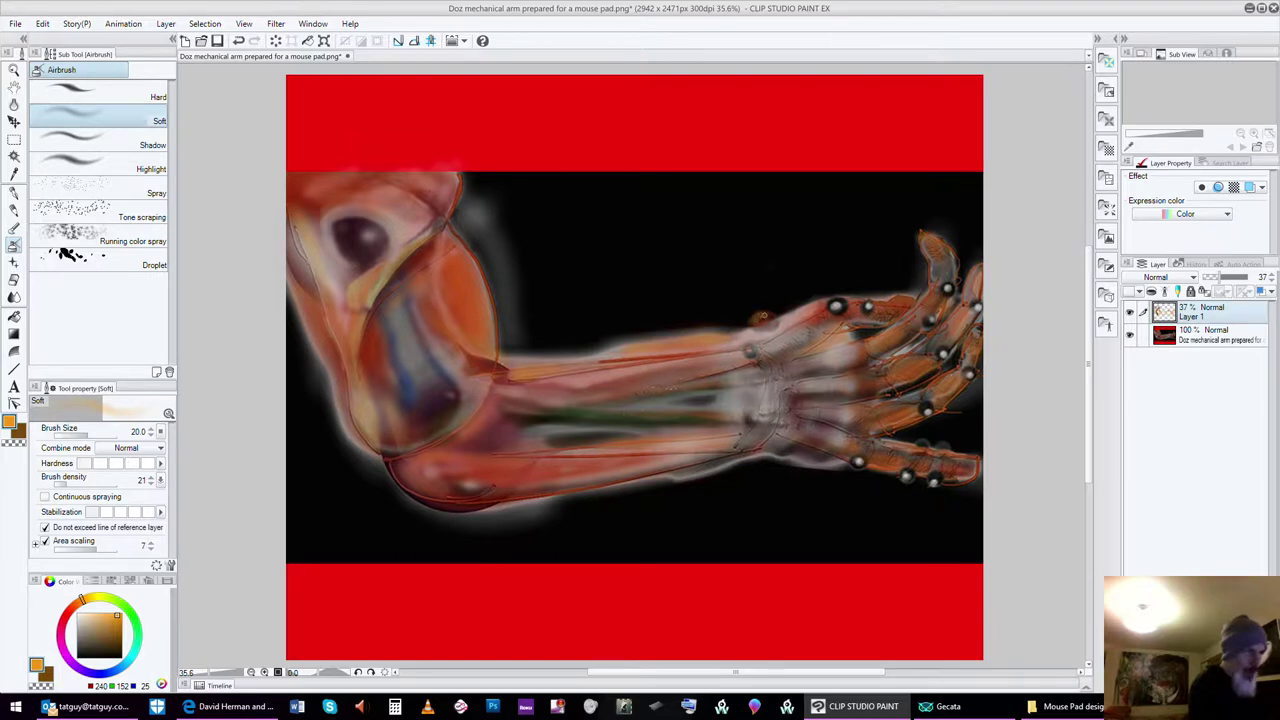
- Dab orange above the wrist, rework it in near-black brown, then pick near-white
{"action": "left_click_drag", "start_coordinate": [762, 316], "coordinate": [764, 316]}
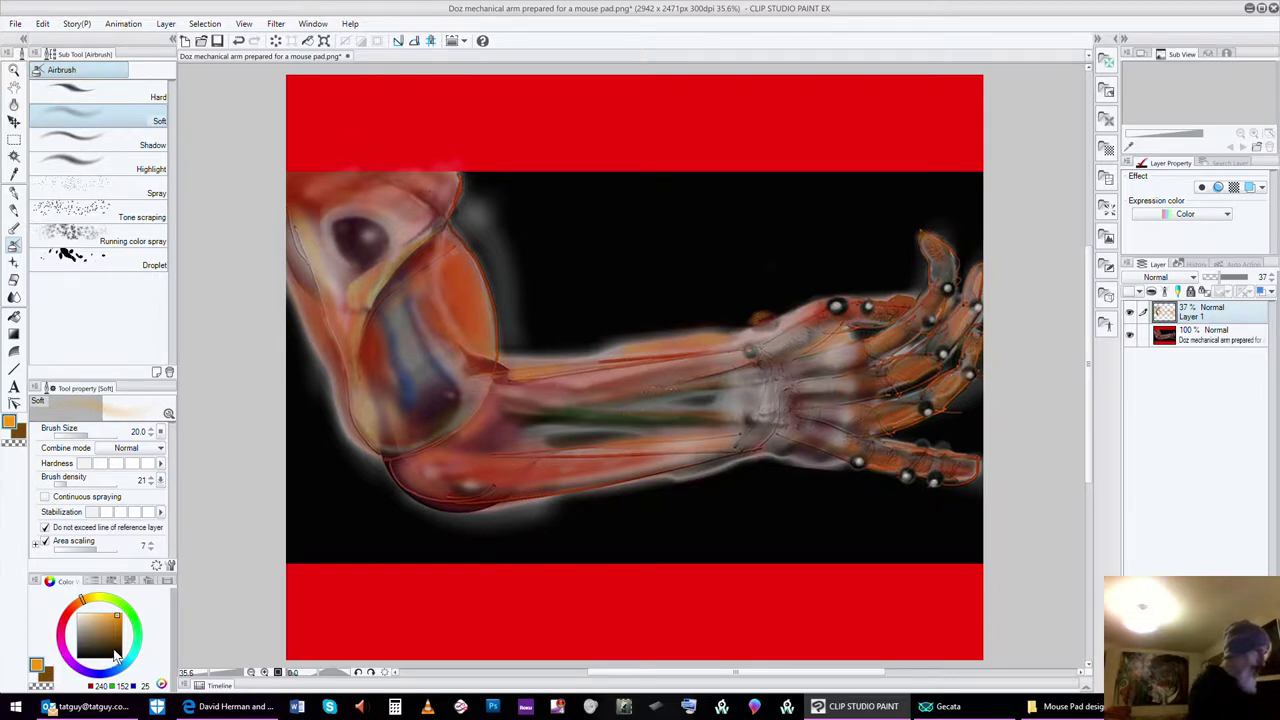
{"action": "left_click", "coordinate": [114, 650]}
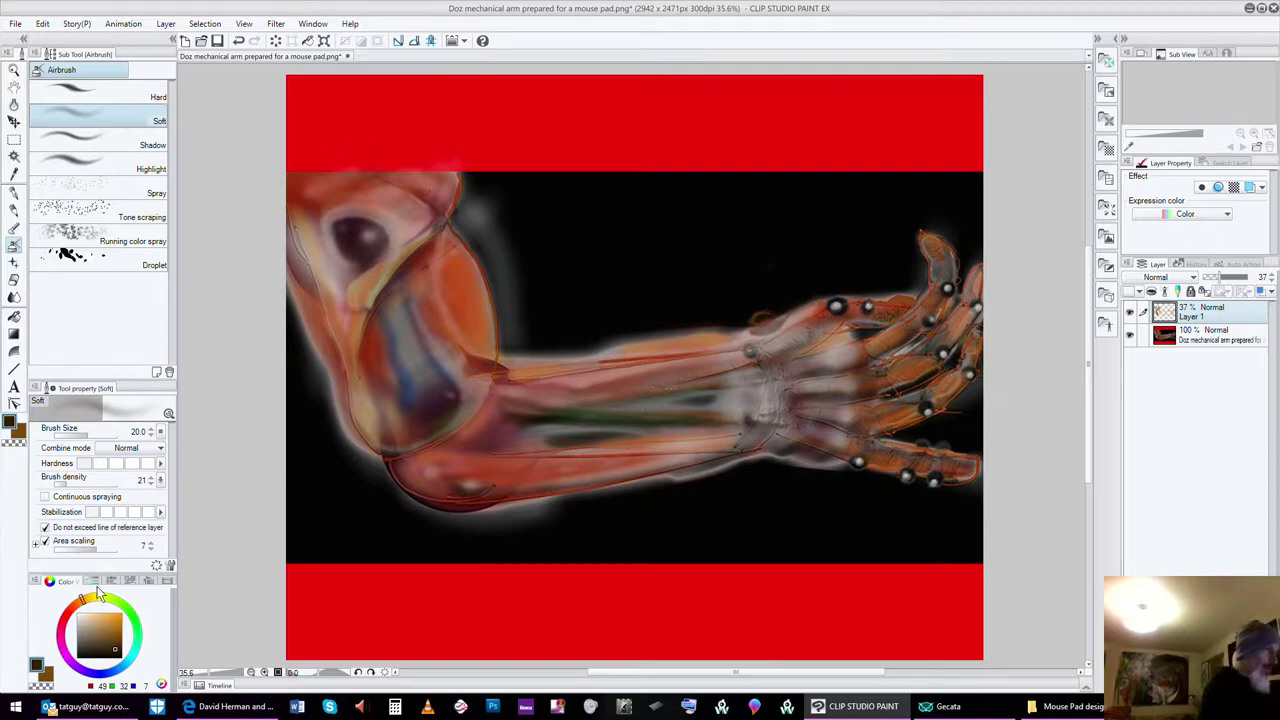
{"action": "left_click", "coordinate": [78, 614]}
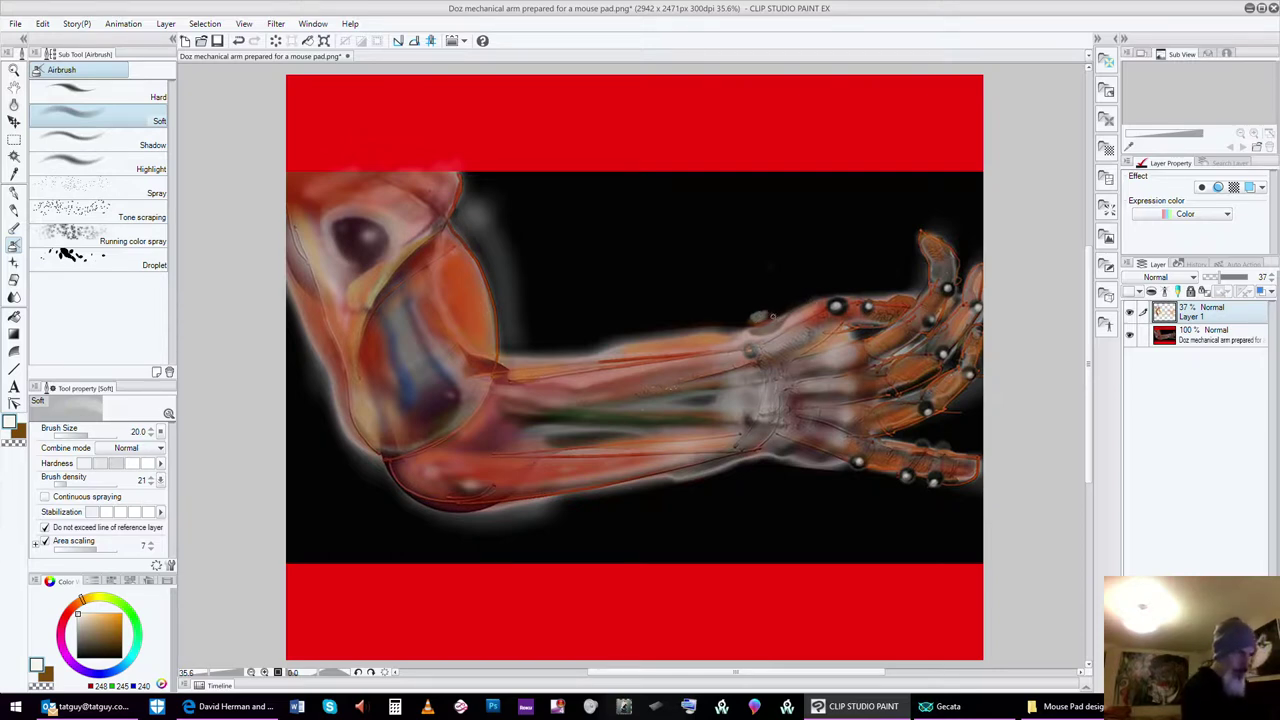
- Spray a light dab, darken around the wrist knob with dark grey, then pick pure white
{"action": "left_click_drag", "start_coordinate": [762, 316], "coordinate": [775, 319]}
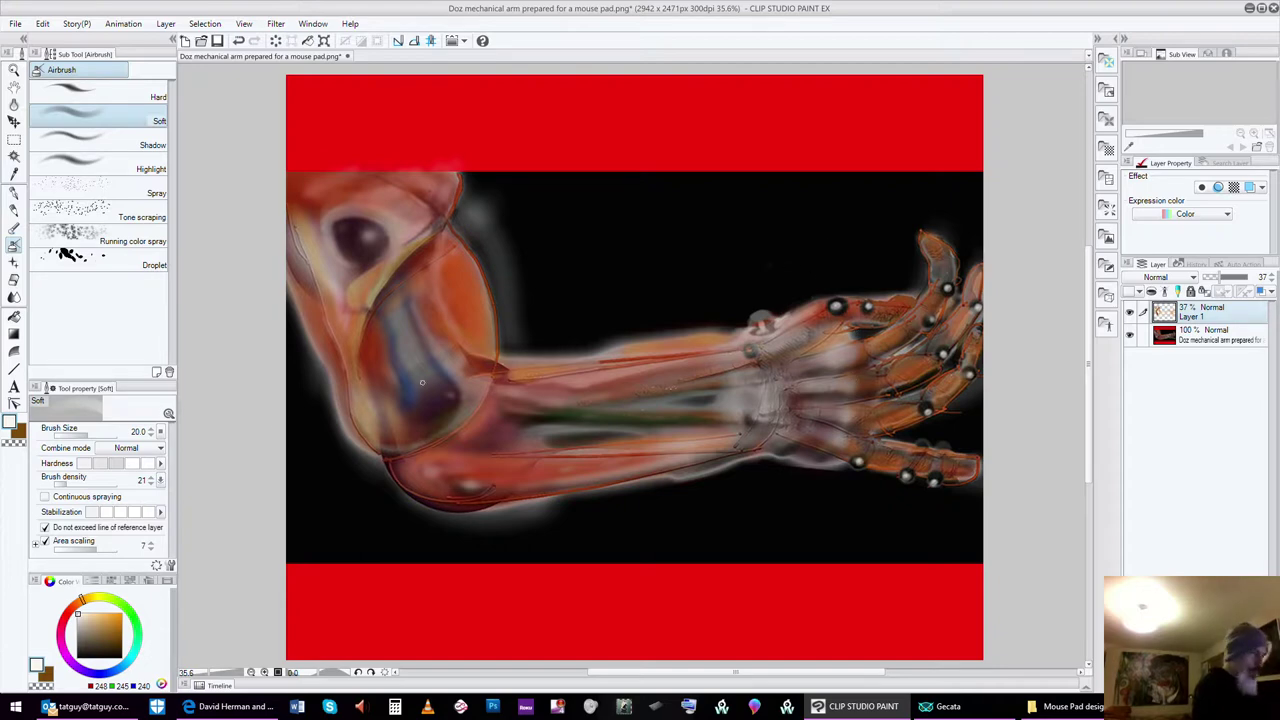
{"action": "left_click", "coordinate": [83, 650]}
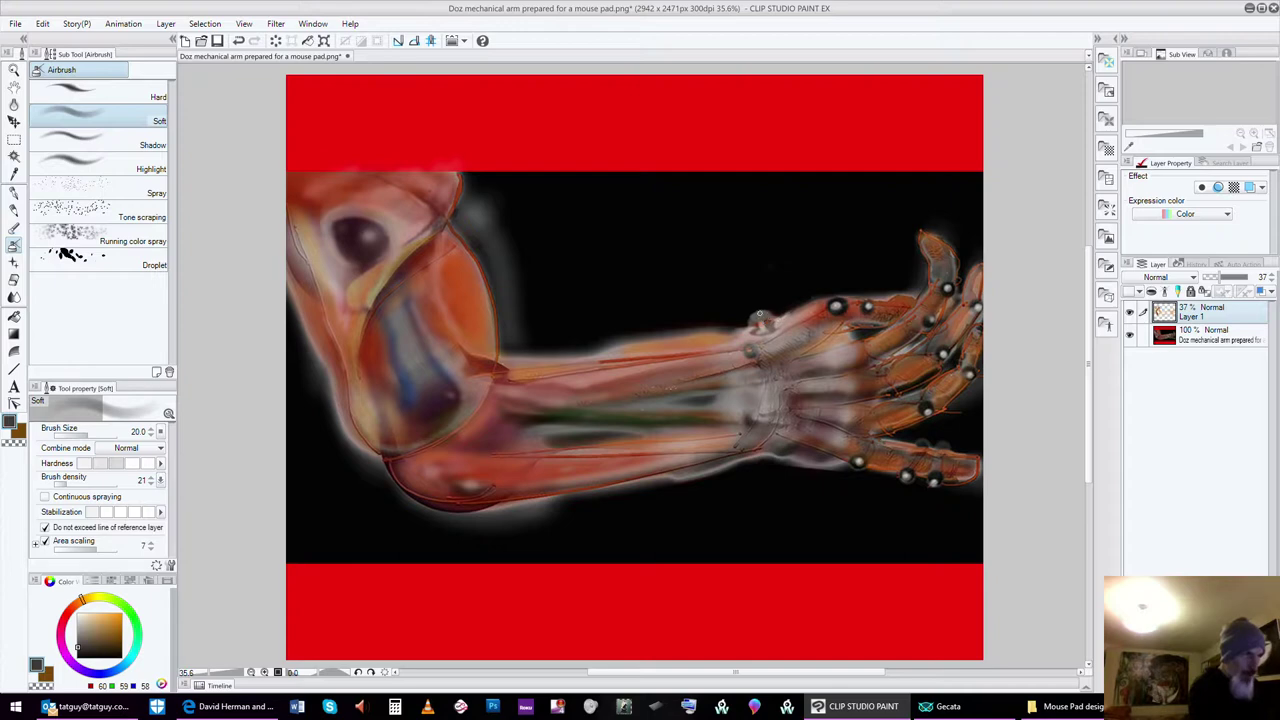
{"action": "left_click_drag", "start_coordinate": [756, 317], "coordinate": [761, 314]}
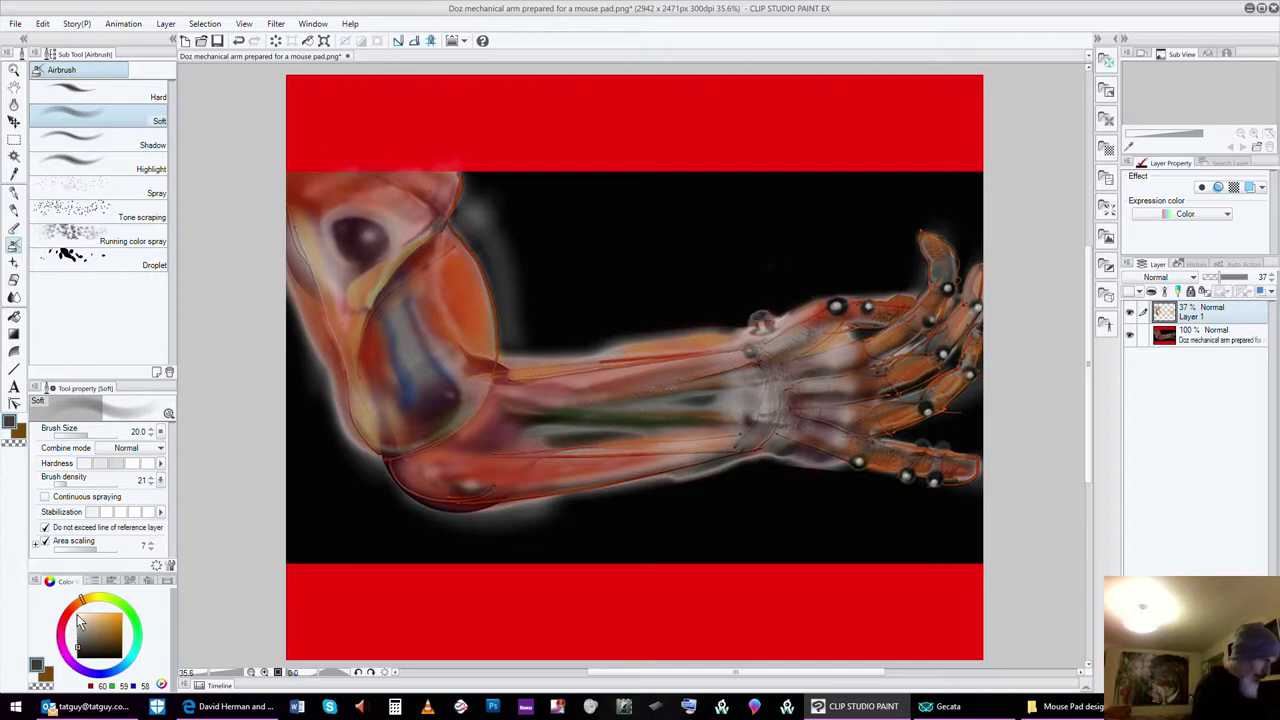
{"action": "left_click", "coordinate": [78, 638]}
{"action": "left_click_drag", "start_coordinate": [78, 638], "coordinate": [77, 614]}
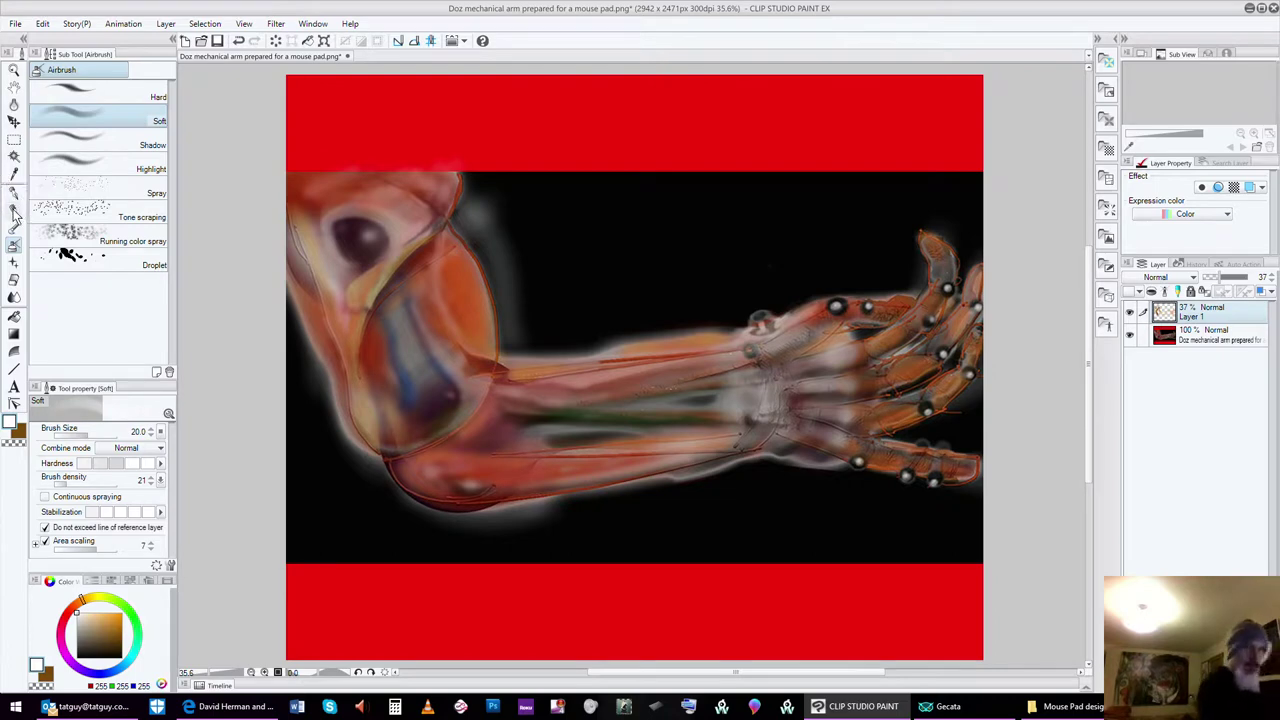
- Switch to the colored pencil's Mechanical pencil variant
{"action": "left_click", "coordinate": [14, 212]}
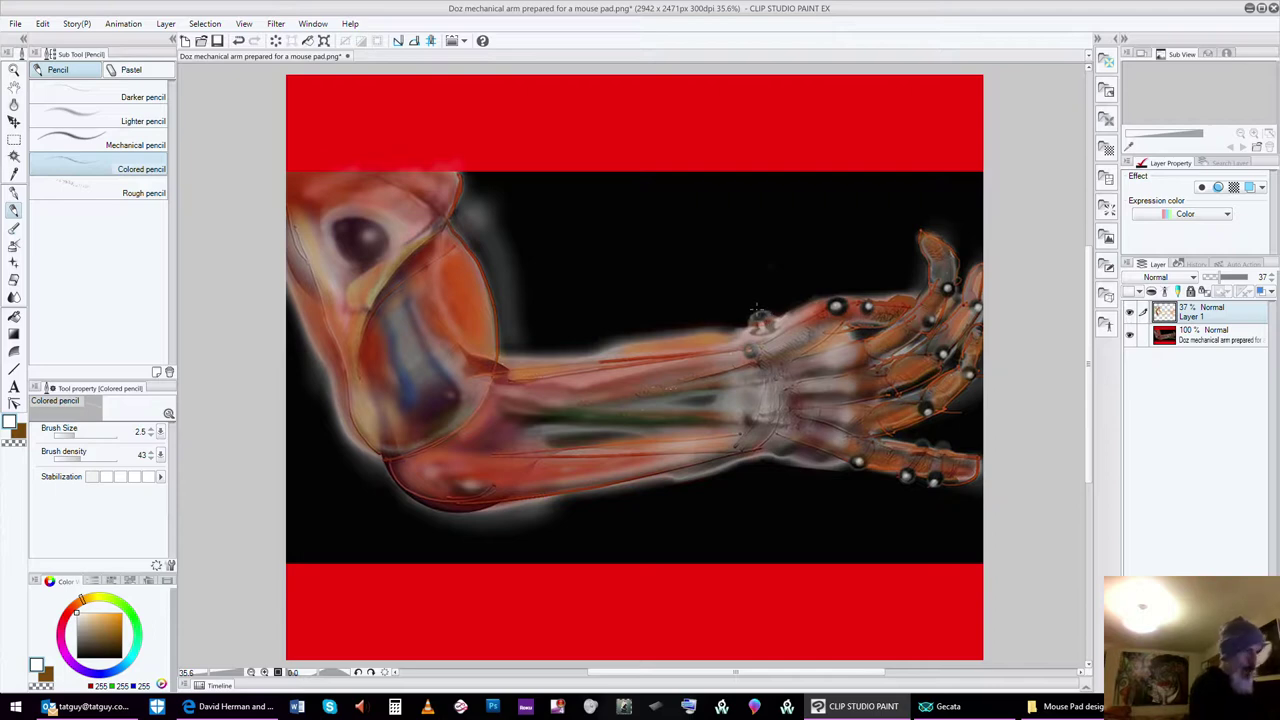
{"action": "key", "text": "bracketright"}
{"action": "key", "text": "bracketright"}
{"action": "key", "text": "bracketright"}
{"action": "key", "text": "bracketright"}
{"action": "key", "text": "bracketright"}
{"action": "key", "text": "bracketright"}
{"action": "key", "text": "bracketright"}
{"action": "key", "text": "bracketright"}
{"action": "key", "text": "bracketright"}
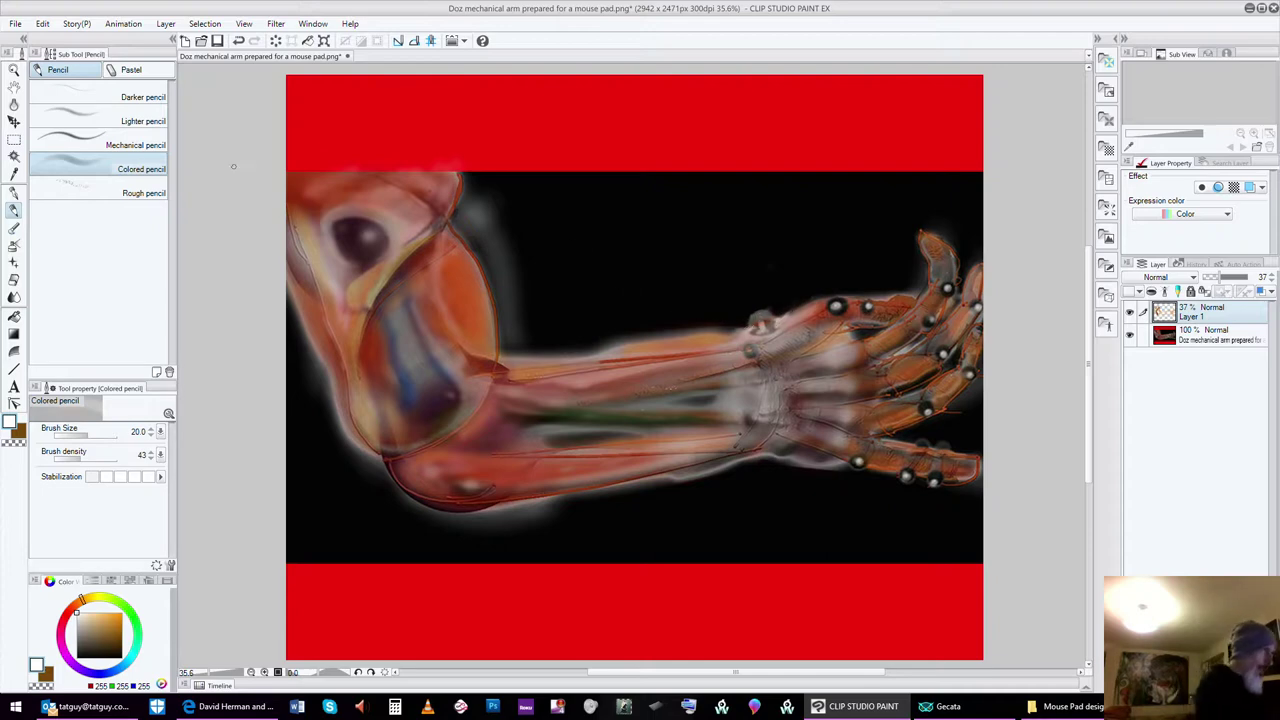
{"action": "left_click", "coordinate": [85, 141]}
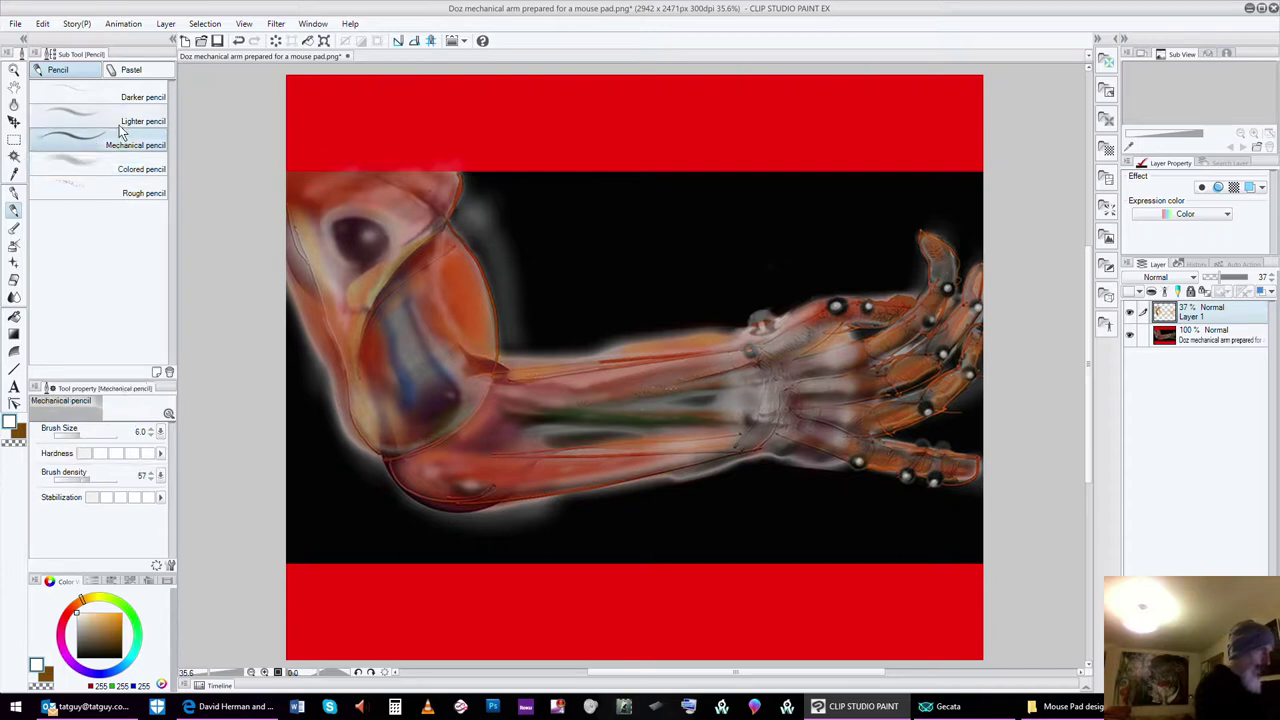
- Set brush density to 96 and size to 20, then add a light touch on the wrist bolt
{"action": "left_click", "coordinate": [115, 478]}
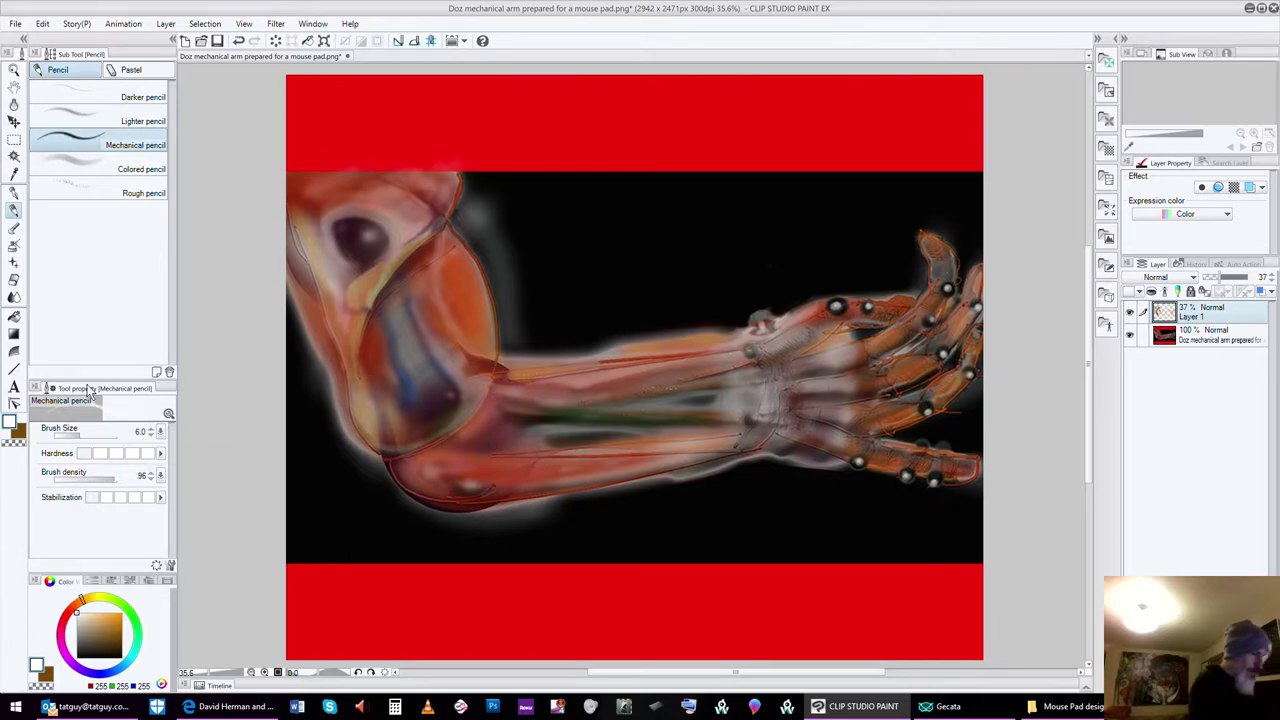
{"action": "key", "text": "bracketright"}
{"action": "key", "text": "bracketright"}
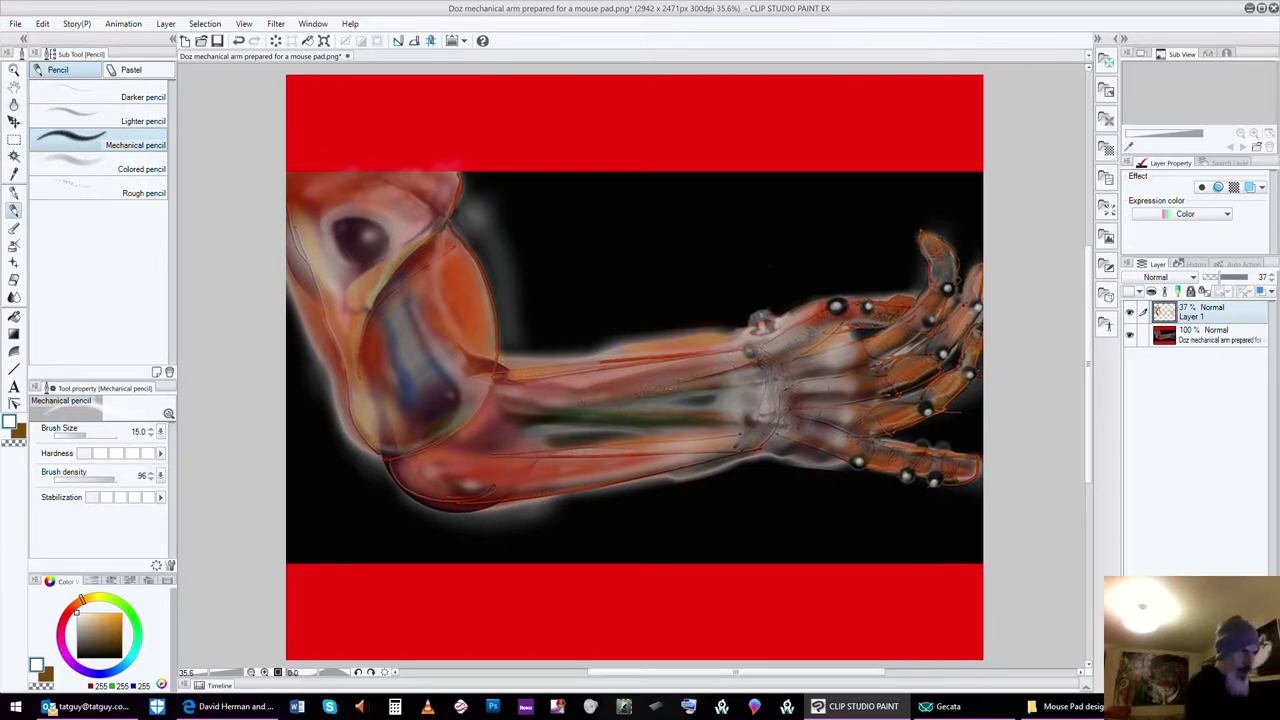
{"action": "key", "text": "bracketright"}
{"action": "key", "text": "bracketright"}
{"action": "key", "text": "bracketright"}
{"action": "left_click_drag", "start_coordinate": [759, 316], "coordinate": [757, 312]}
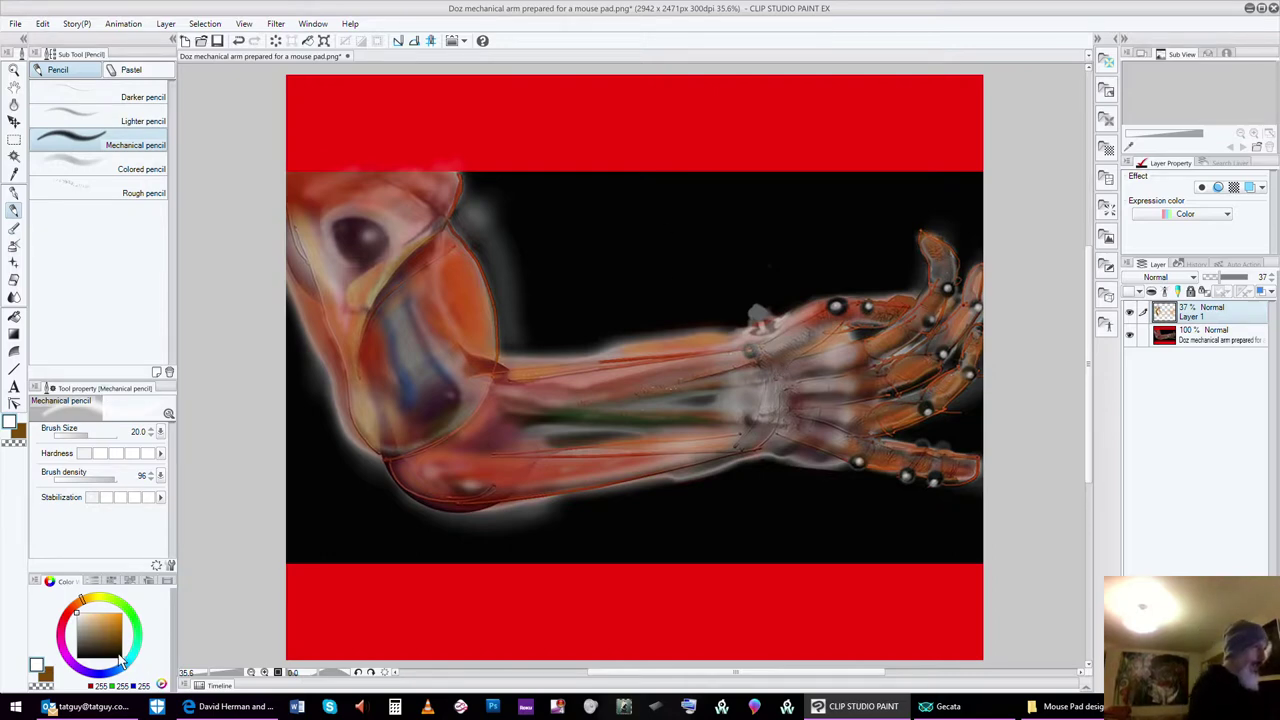
- Paint near-black Mechanical pencil strokes over the small light spots by the wrist
{"action": "left_click", "coordinate": [123, 660]}
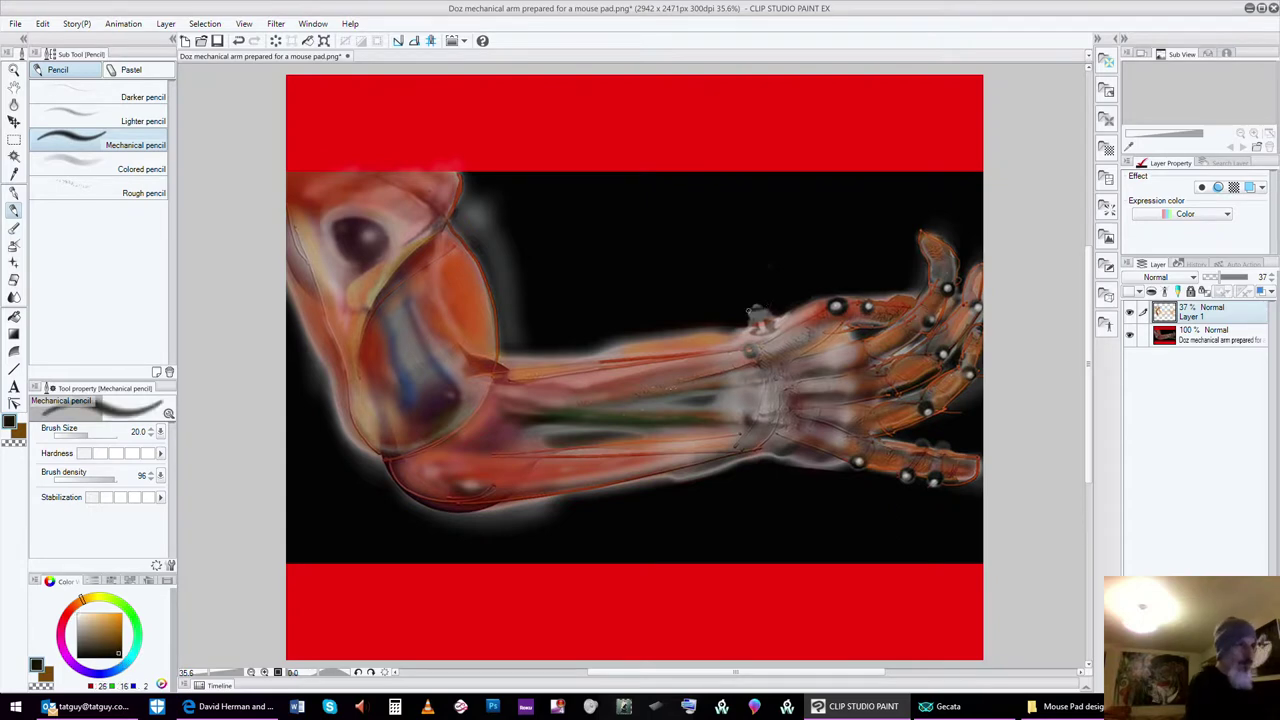
{"action": "mouse_move", "coordinate": [737, 316]}
{"action": "left_mouse_down"}
{"action": "mouse_move", "coordinate": [775, 306]}
{"action": "mouse_move", "coordinate": [752, 318]}
{"action": "mouse_move", "coordinate": [770, 322]}
{"action": "mouse_move", "coordinate": [766, 300]}
{"action": "left_mouse_up"}
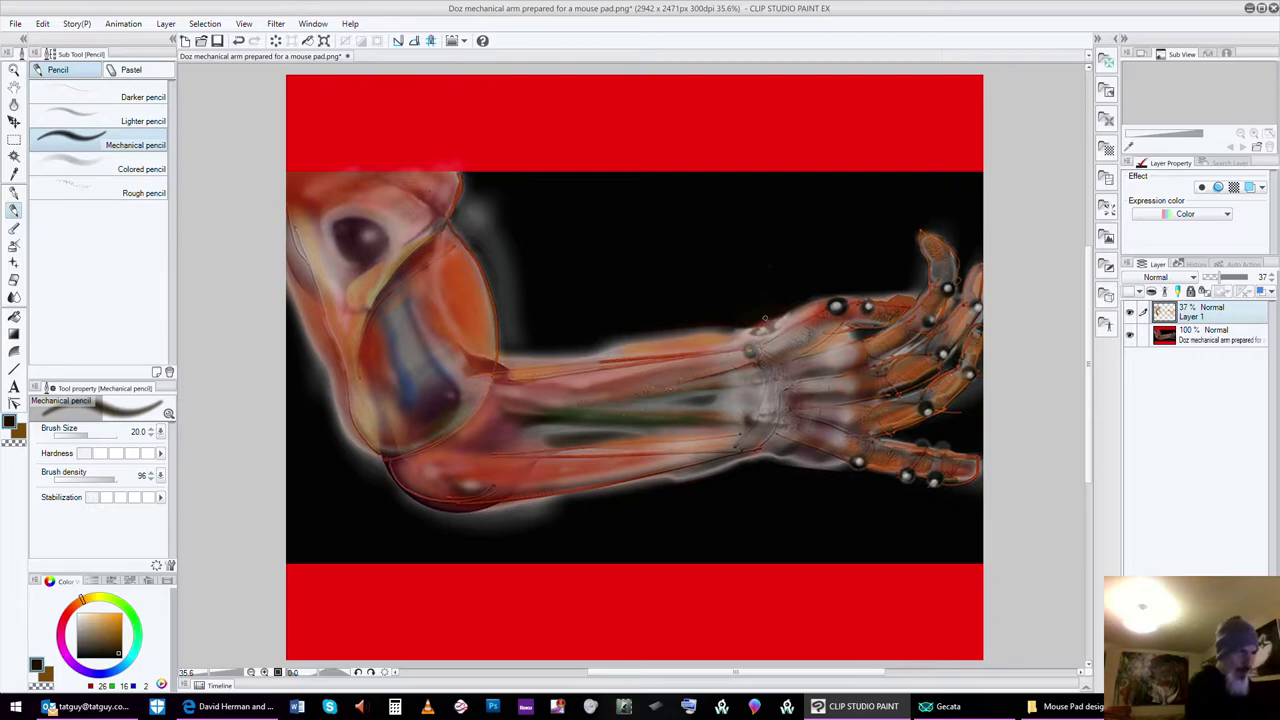
{"action": "left_click_drag", "start_coordinate": [752, 328], "coordinate": [787, 313]}
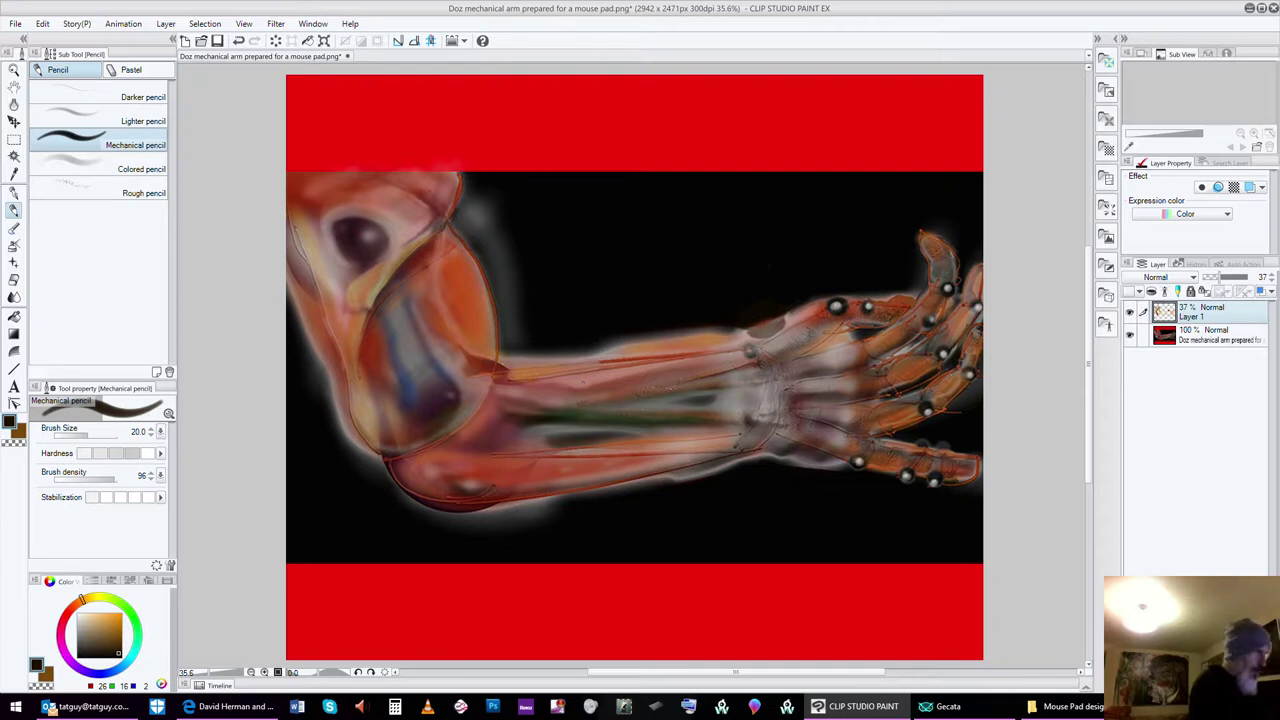
- Draw a short near-white pencil highlight on the hand, extending it along the forearm's upper edge
{"action": "left_click", "coordinate": [78, 613]}
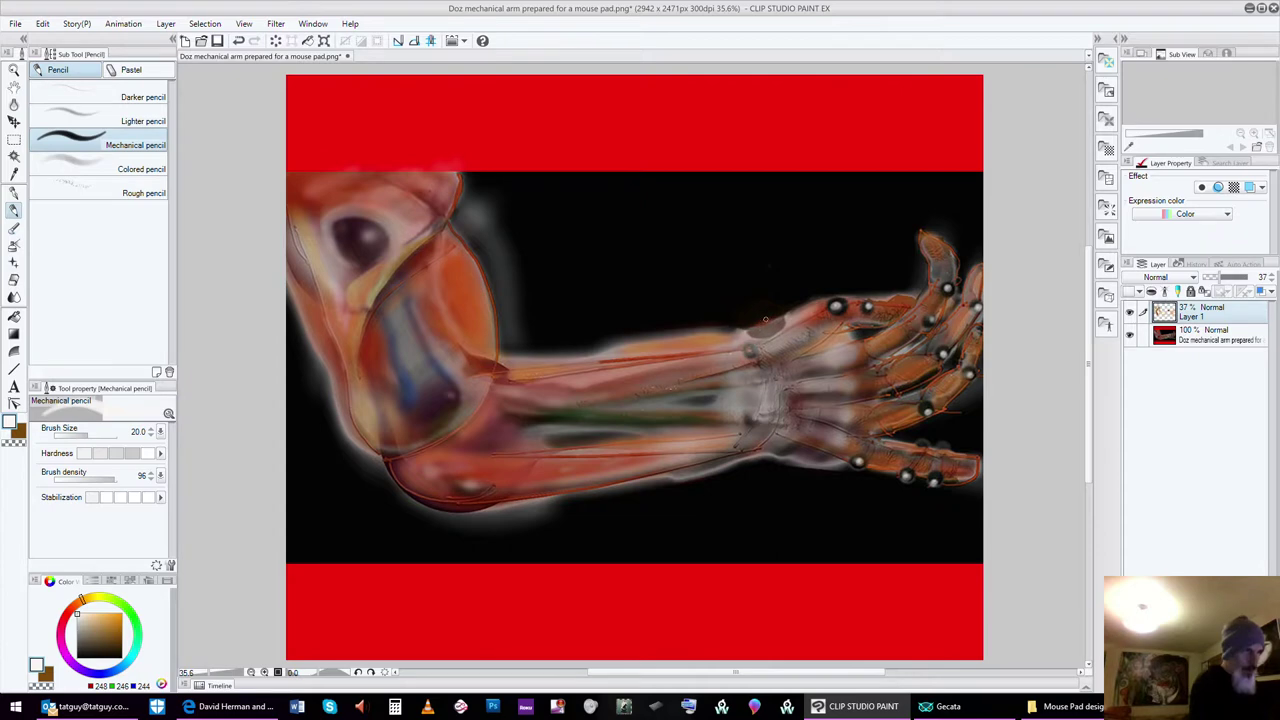
{"action": "mouse_move", "coordinate": [766, 319]}
{"action": "left_mouse_down"}
{"action": "mouse_move", "coordinate": [781, 355]}
{"action": "mouse_move", "coordinate": [794, 346]}
{"action": "mouse_move", "coordinate": [756, 332]}
{"action": "left_mouse_up"}
{"action": "mouse_move", "coordinate": [758, 320]}
{"action": "left_mouse_down"}
{"action": "mouse_move", "coordinate": [603, 357]}
{"action": "mouse_move", "coordinate": [788, 313]}
{"action": "mouse_move", "coordinate": [667, 342]}
{"action": "left_mouse_up"}
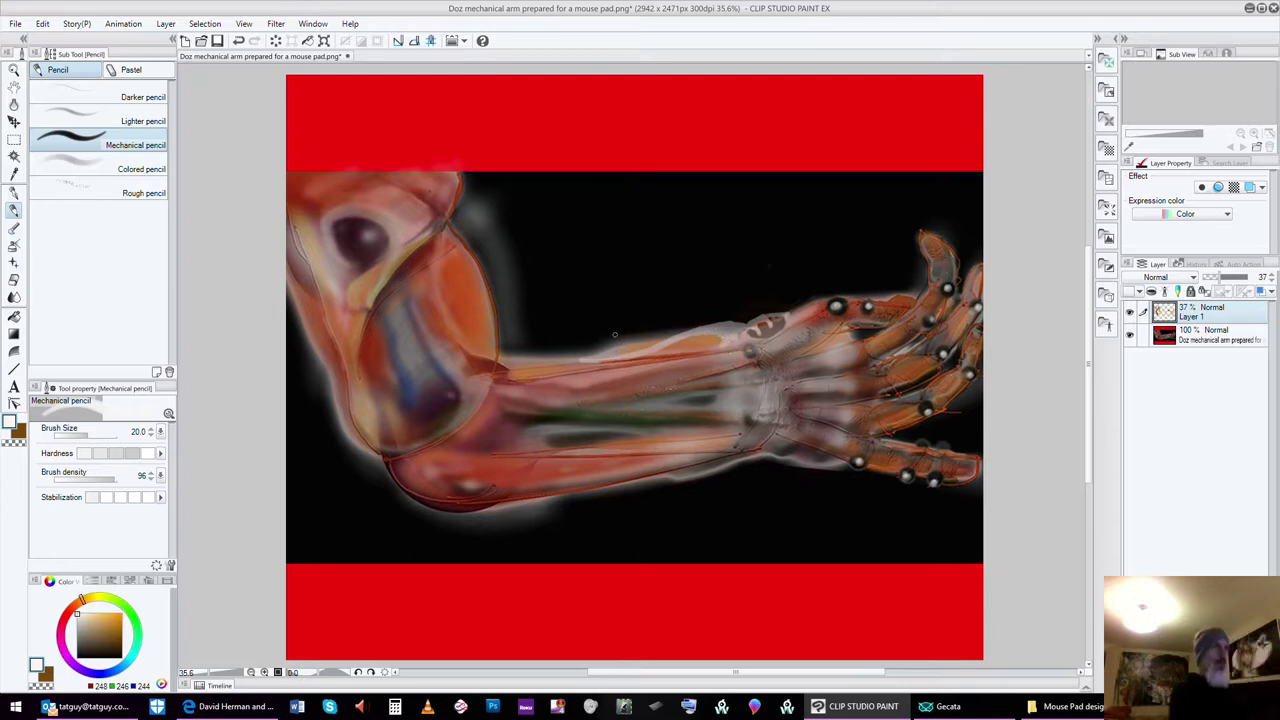
- Undo the last pencil stroke and switch to a size-50 light orange Smooth watercolor brush
{"action": "left_click", "coordinate": [44, 25]}
{"action": "left_click", "coordinate": [62, 41]}
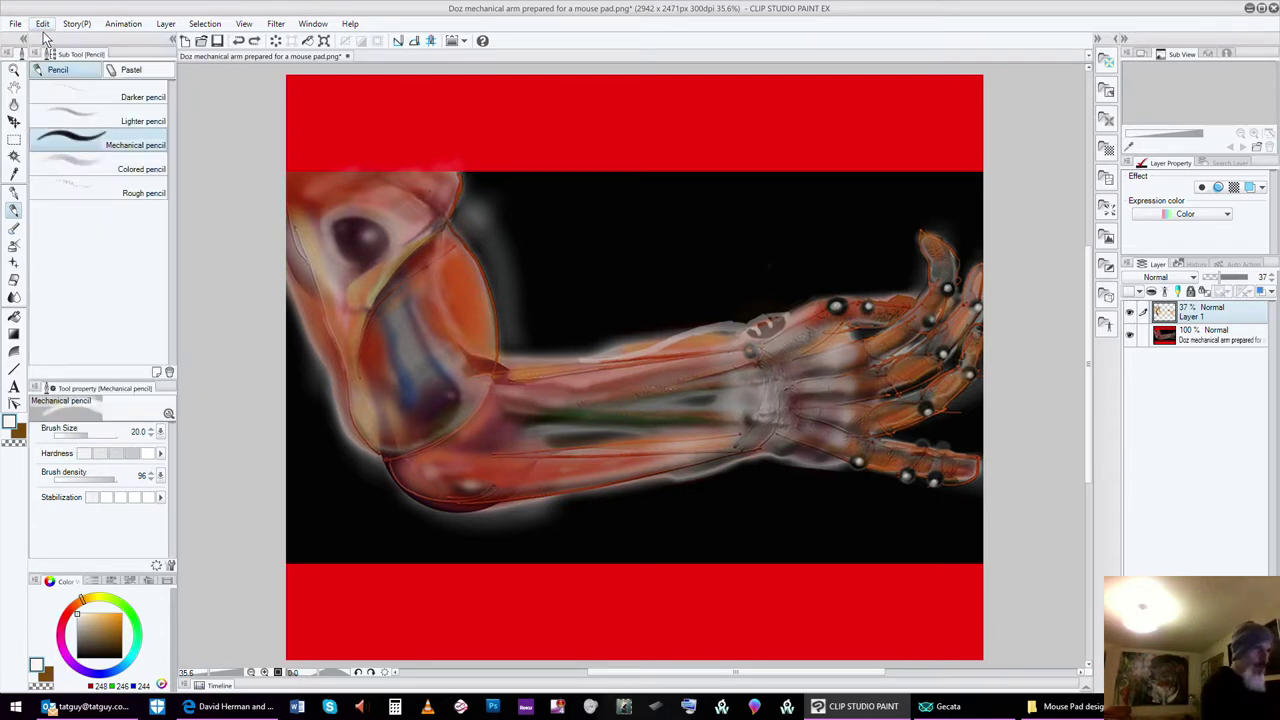
{"action": "key", "text": "bracketright"}
{"action": "key", "text": "bracketright"}
{"action": "key", "text": "bracketright"}
{"action": "key", "text": "bracketright"}
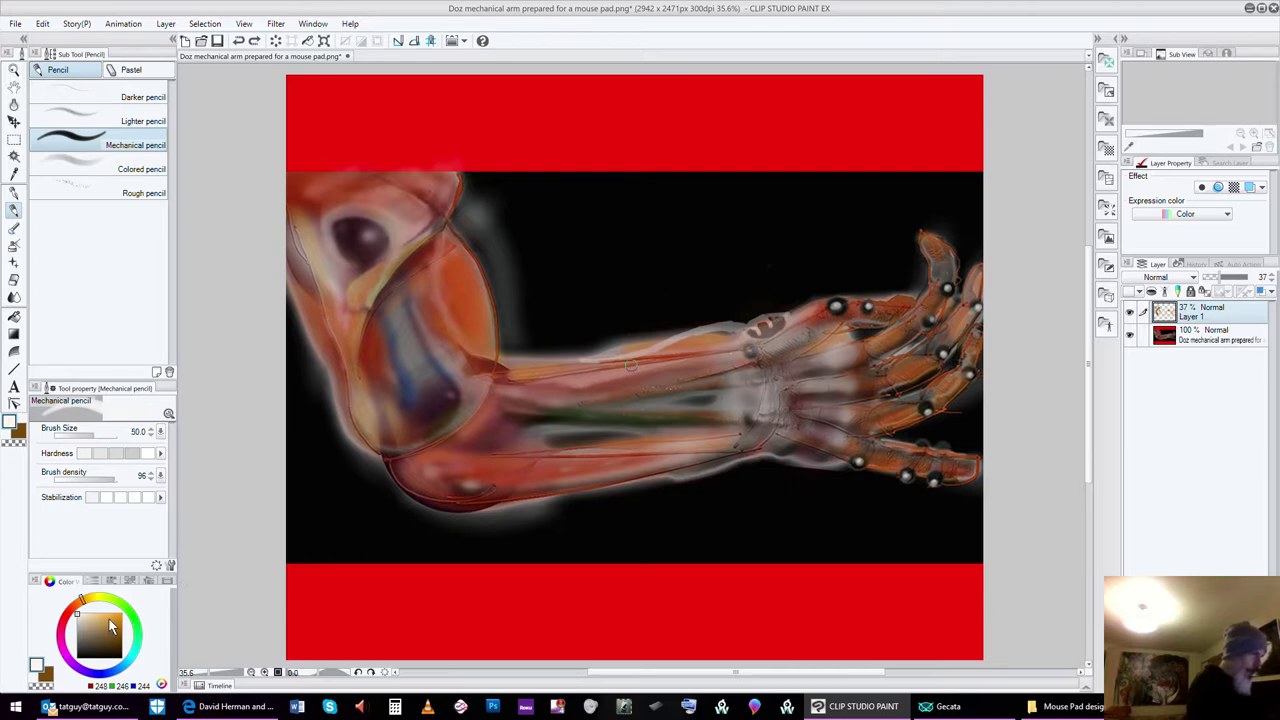
{"action": "left_click", "coordinate": [108, 617]}
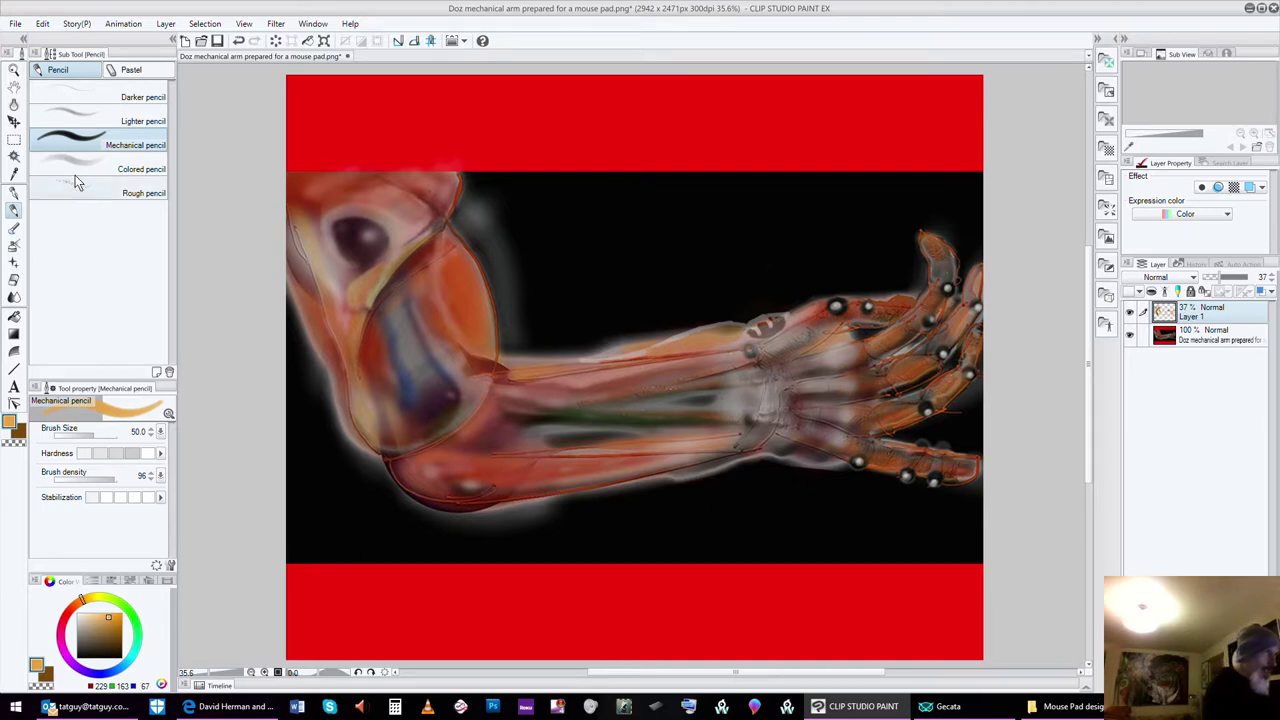
{"action": "left_click", "coordinate": [14, 228]}
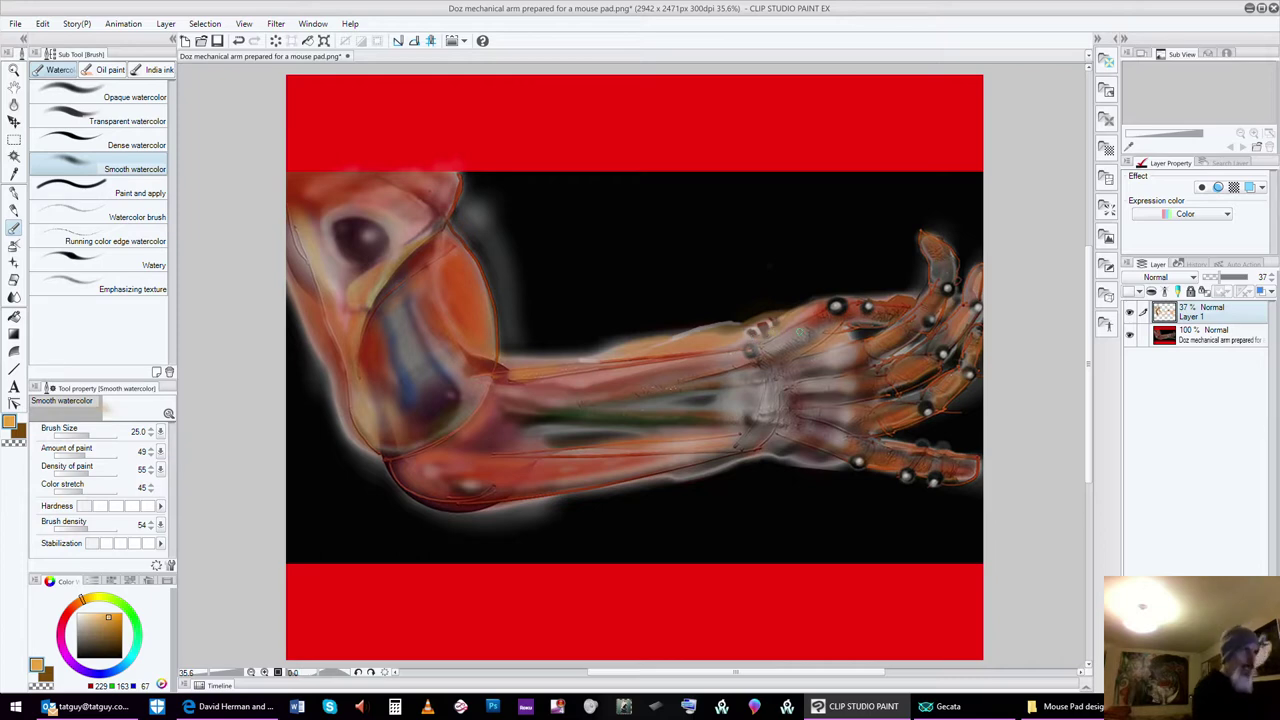
- Pick near-black as the paint colour and add a new Layer 2 above Layer 1
{"action": "left_click", "coordinate": [117, 651]}
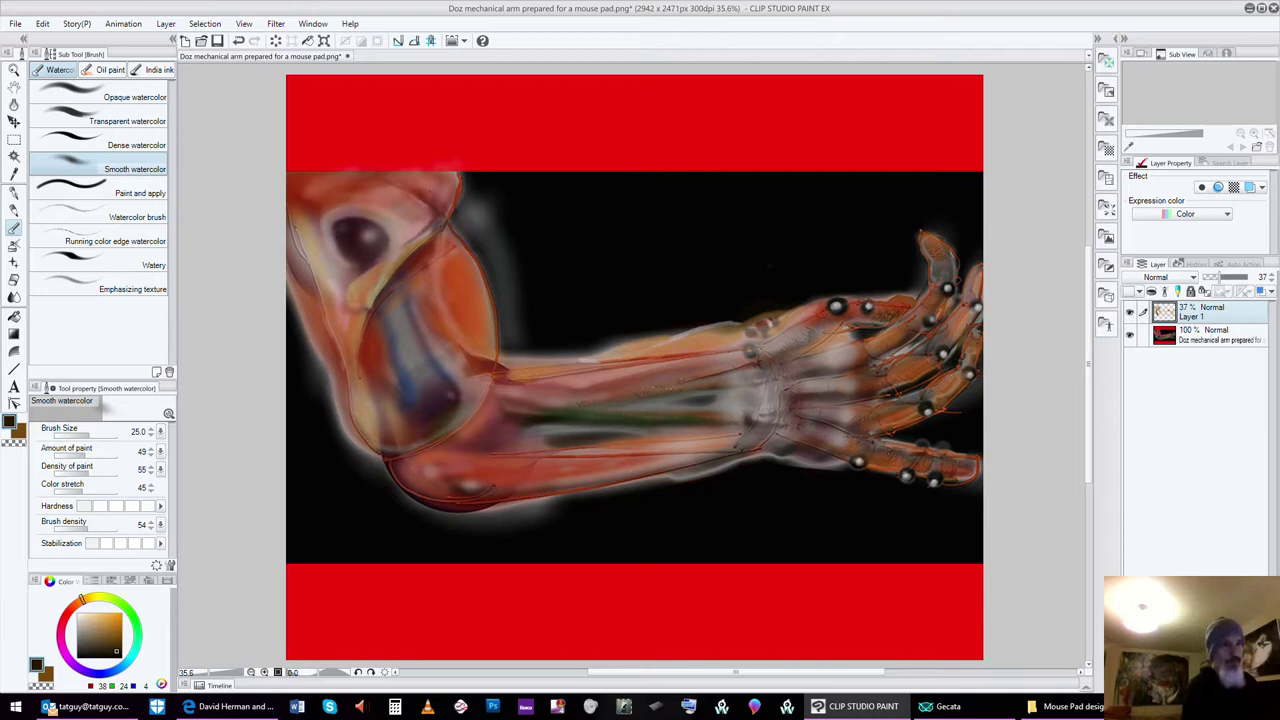
{"action": "key", "text": "ctrl+shift+n"}
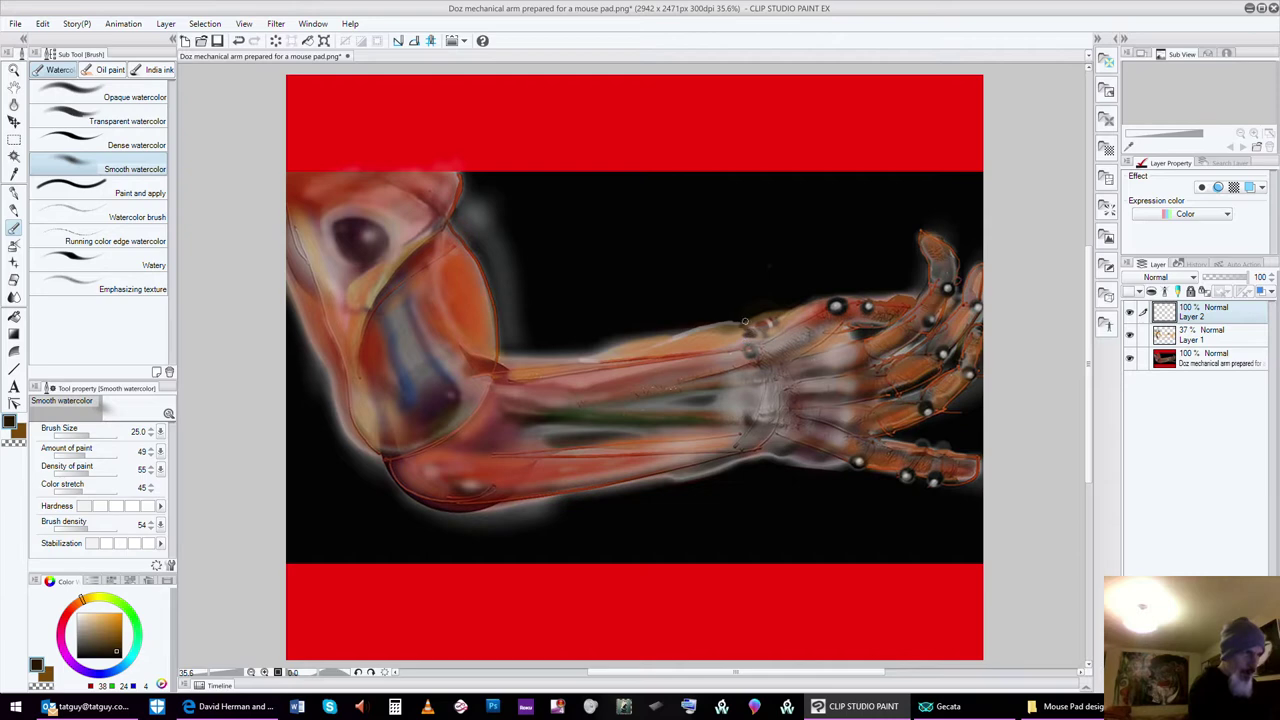
- Paint faint dark Smooth watercolor strokes along the forearm near the wrist, then pick light tan
{"action": "mouse_move", "coordinate": [741, 323]}
{"action": "left_mouse_down"}
{"action": "mouse_move", "coordinate": [687, 342]}
{"action": "mouse_move", "coordinate": [730, 322]}
{"action": "left_mouse_up"}
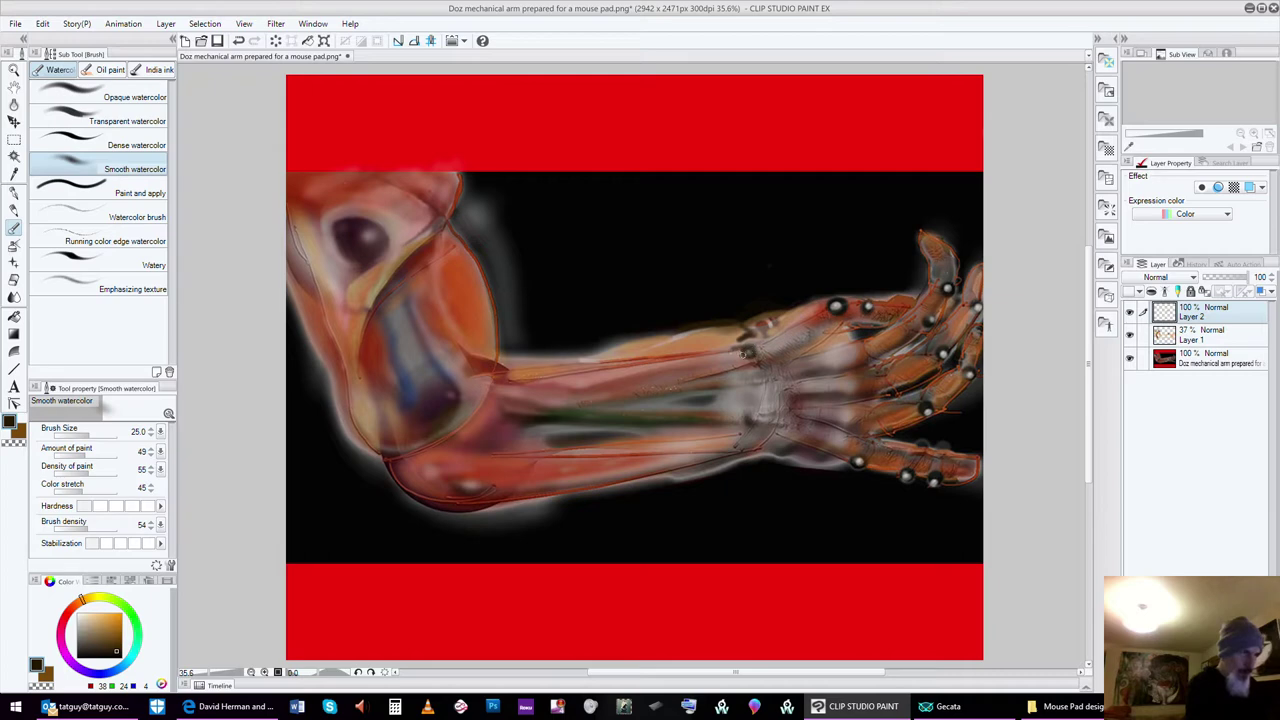
{"action": "left_click_drag", "start_coordinate": [736, 350], "coordinate": [652, 357]}
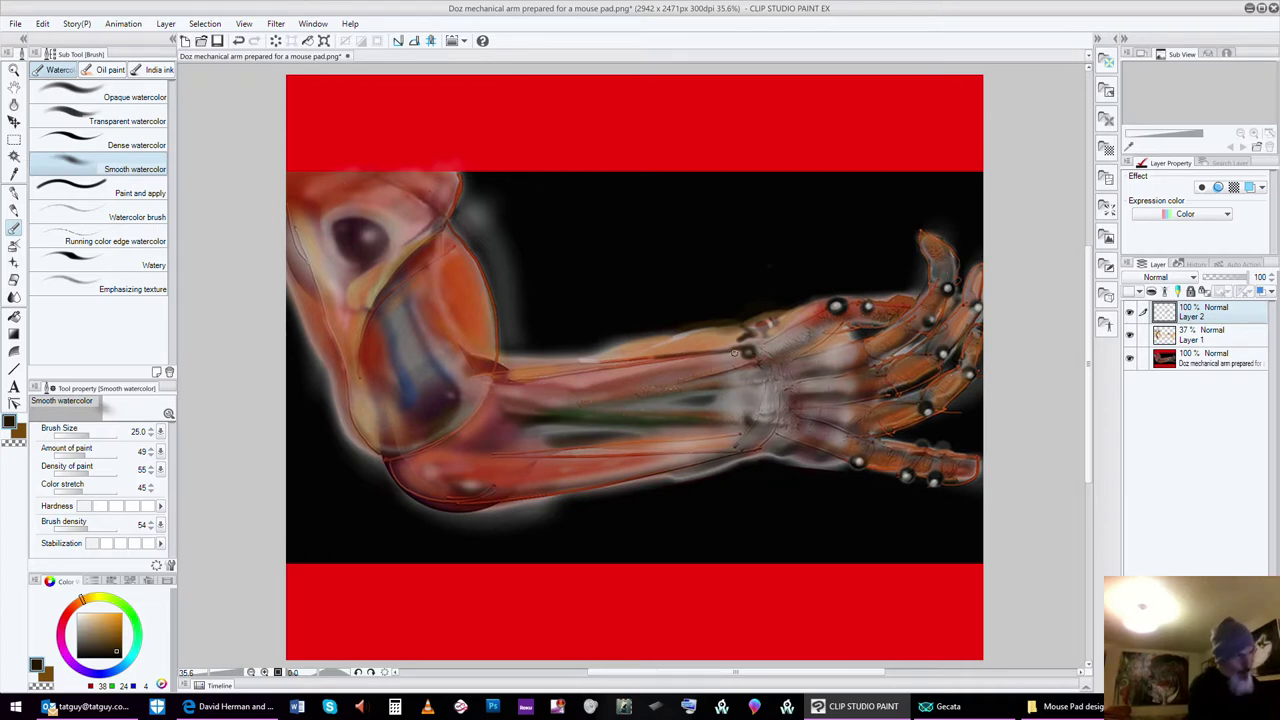
{"action": "mouse_move", "coordinate": [615, 364]}
{"action": "left_mouse_down"}
{"action": "mouse_move", "coordinate": [748, 350]}
{"action": "mouse_move", "coordinate": [598, 366]}
{"action": "left_mouse_up"}
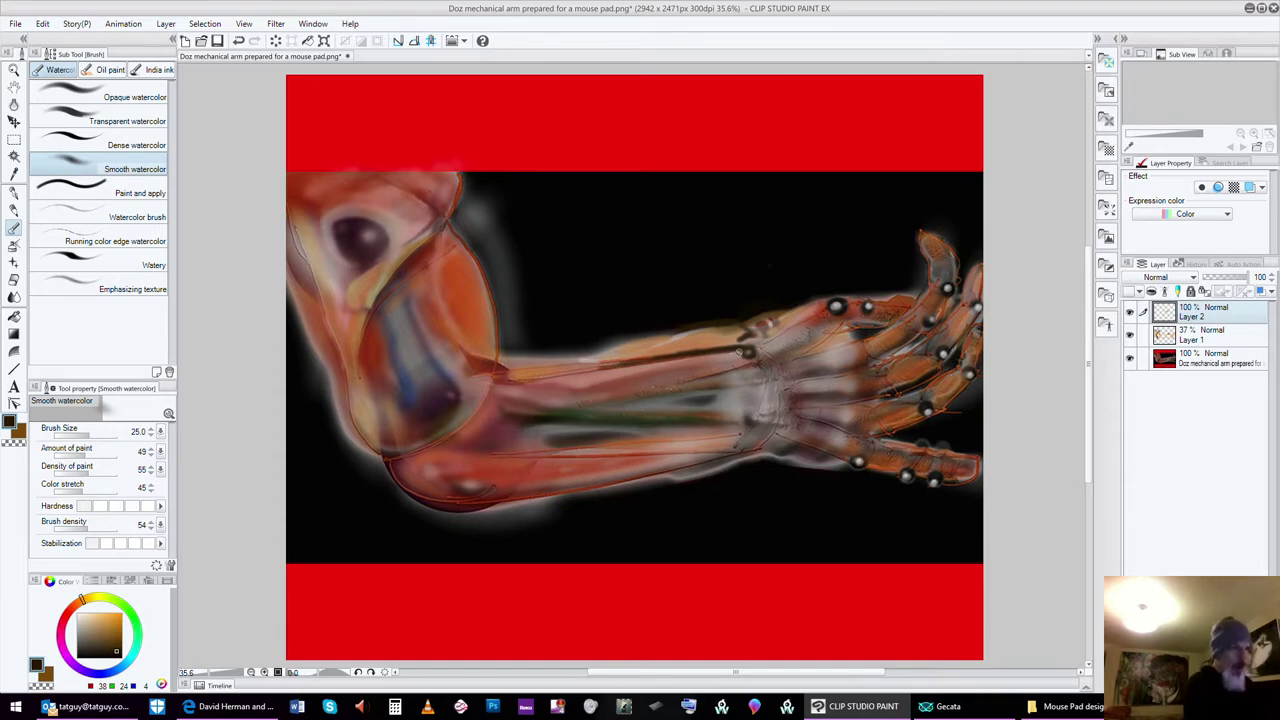
{"action": "left_click_drag", "start_coordinate": [748, 342], "coordinate": [802, 316]}
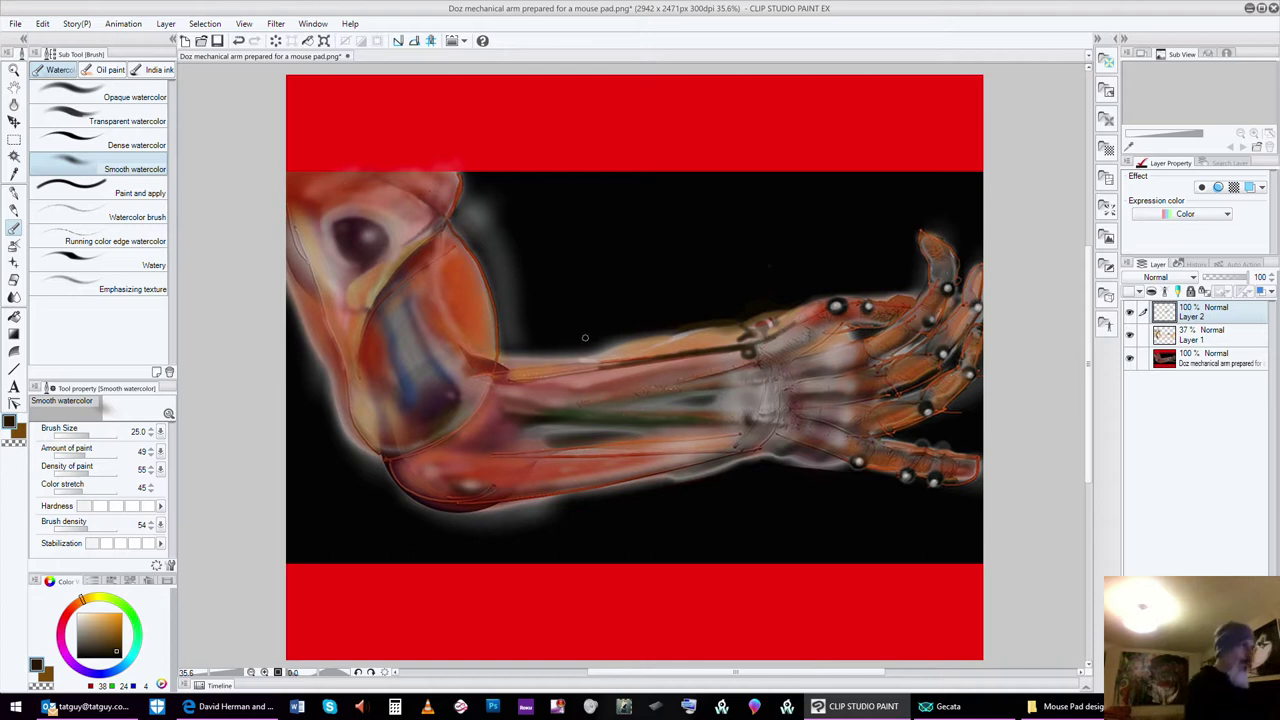
{"action": "left_click", "coordinate": [98, 616]}
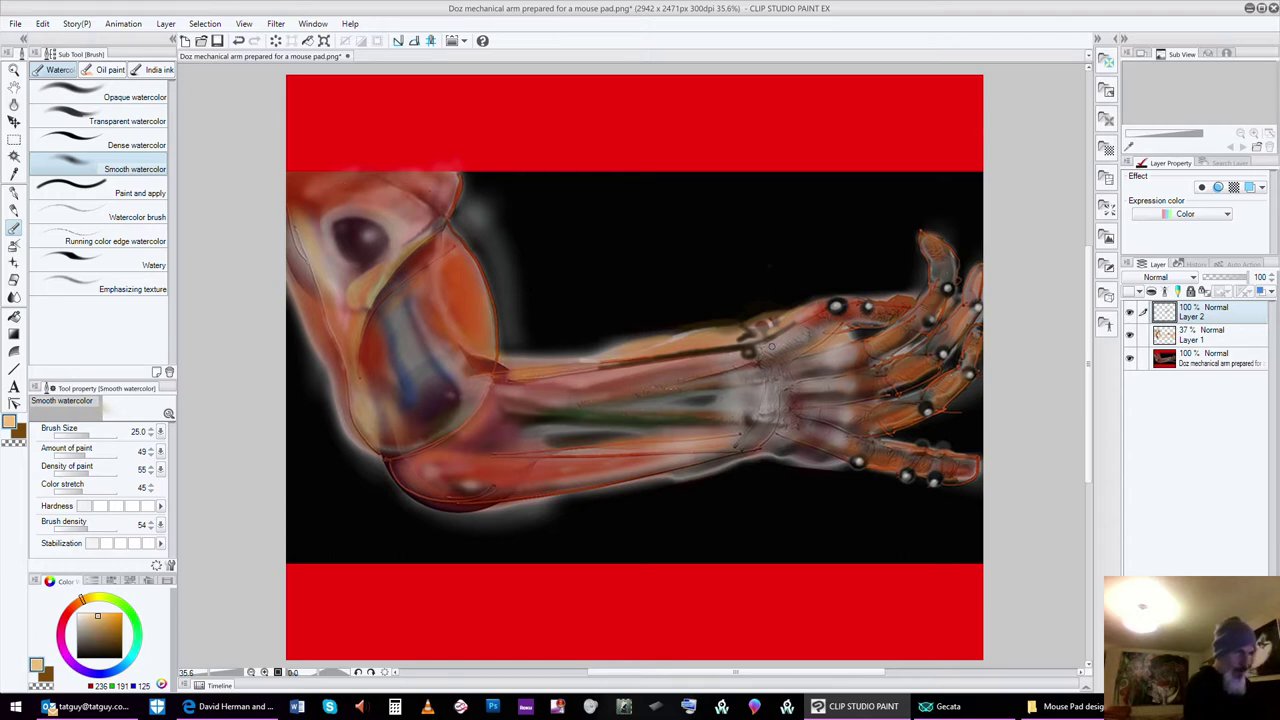
- Dab light tan Smooth watercolor highlights over the wrist and the forearm just behind it
{"action": "mouse_move", "coordinate": [763, 345]}
{"action": "left_mouse_down"}
{"action": "mouse_move", "coordinate": [792, 326]}
{"action": "mouse_move", "coordinate": [737, 342]}
{"action": "left_mouse_up"}
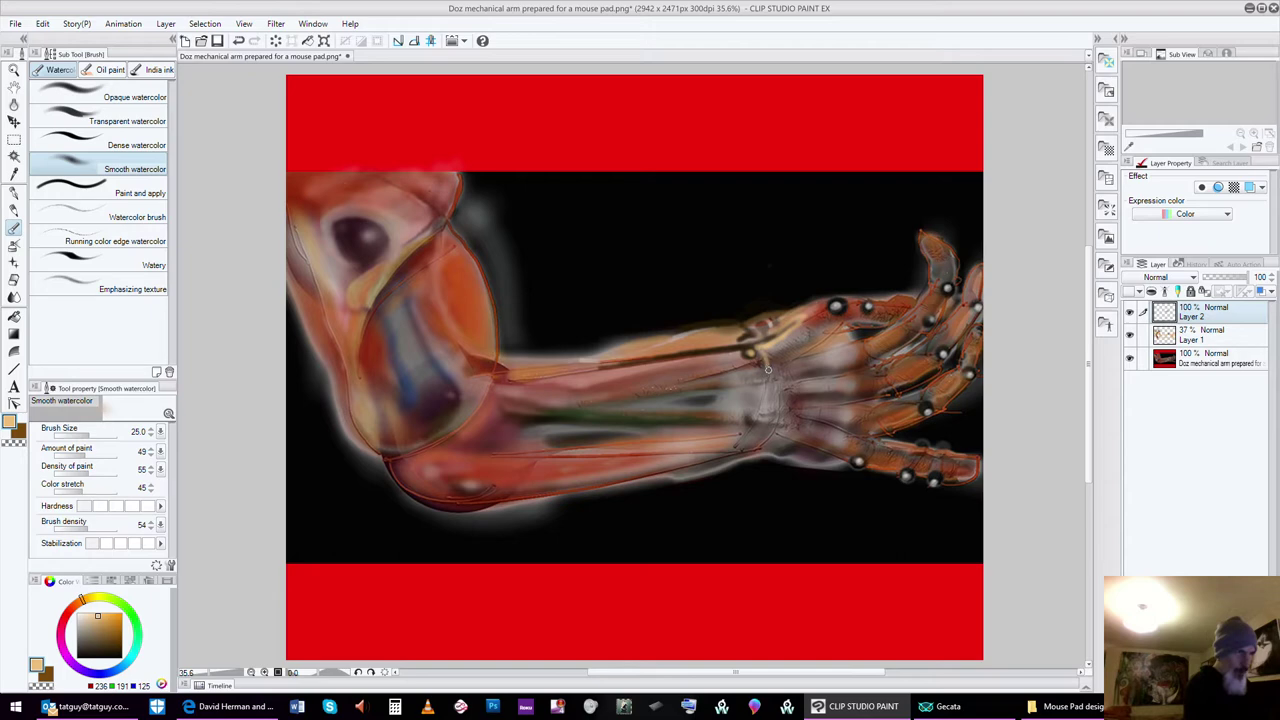
{"action": "mouse_move", "coordinate": [771, 360]}
{"action": "left_mouse_down"}
{"action": "mouse_move", "coordinate": [764, 348]}
{"action": "mouse_move", "coordinate": [800, 338]}
{"action": "left_mouse_up"}
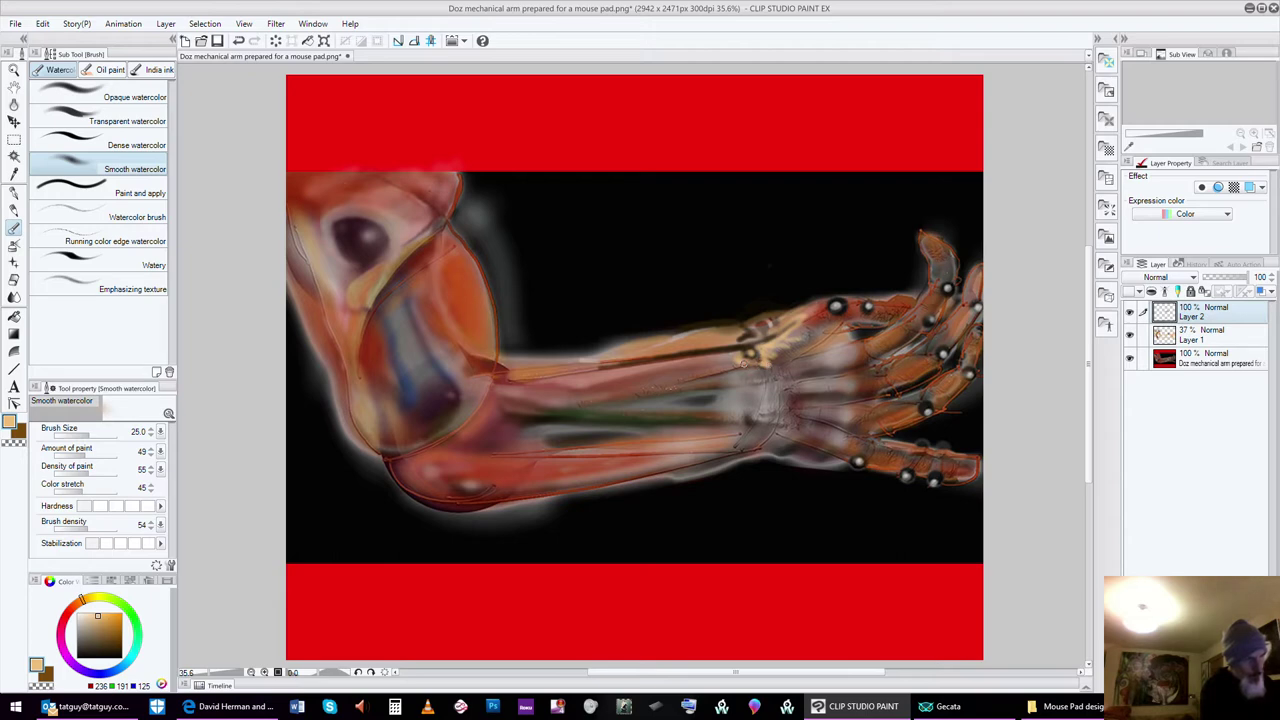
{"action": "left_click_drag", "start_coordinate": [735, 356], "coordinate": [770, 358]}
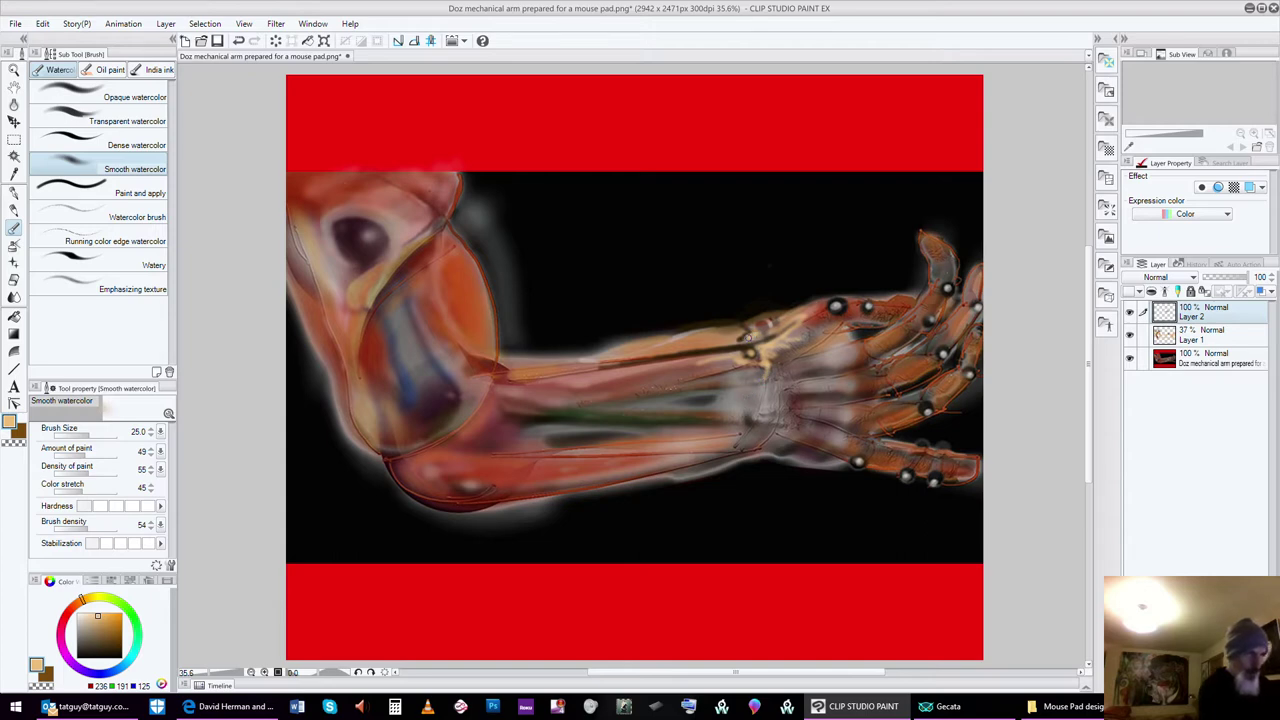
{"action": "left_click_drag", "start_coordinate": [747, 337], "coordinate": [659, 346]}
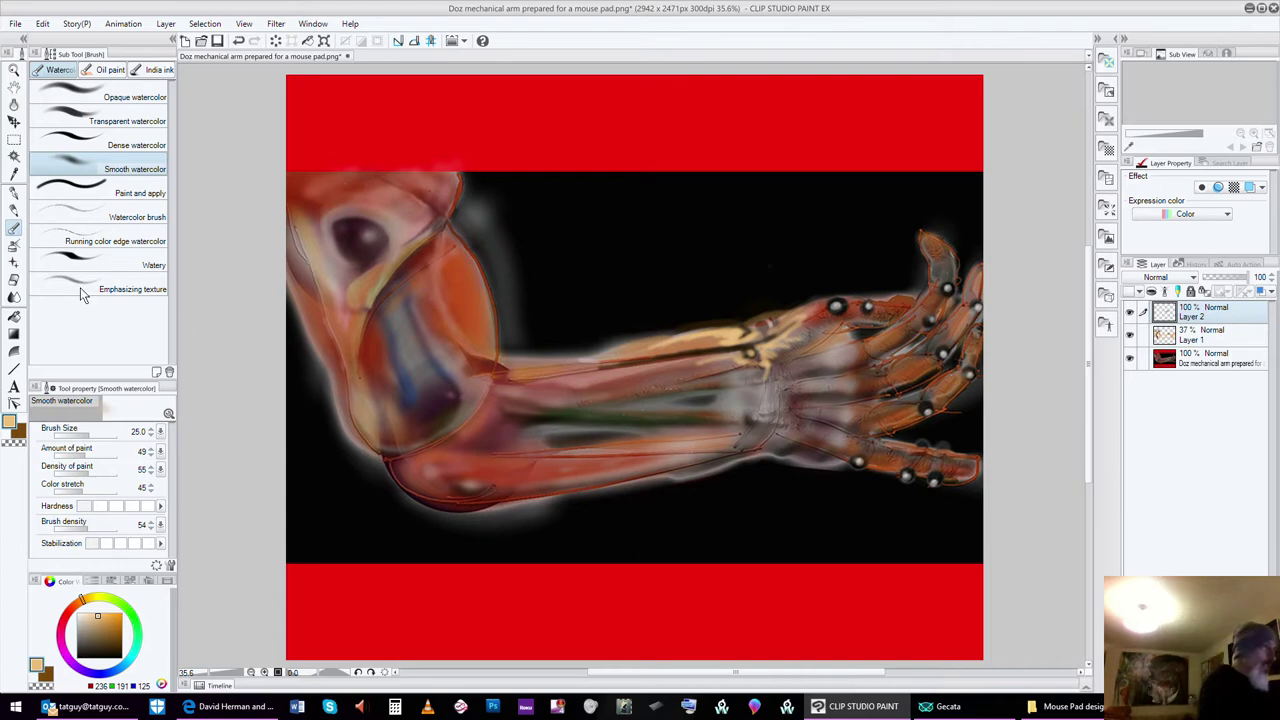
- Blur the forearm and wrist details with a resized Blur brush, then pick cyan
{"action": "left_click", "coordinate": [13, 298]}
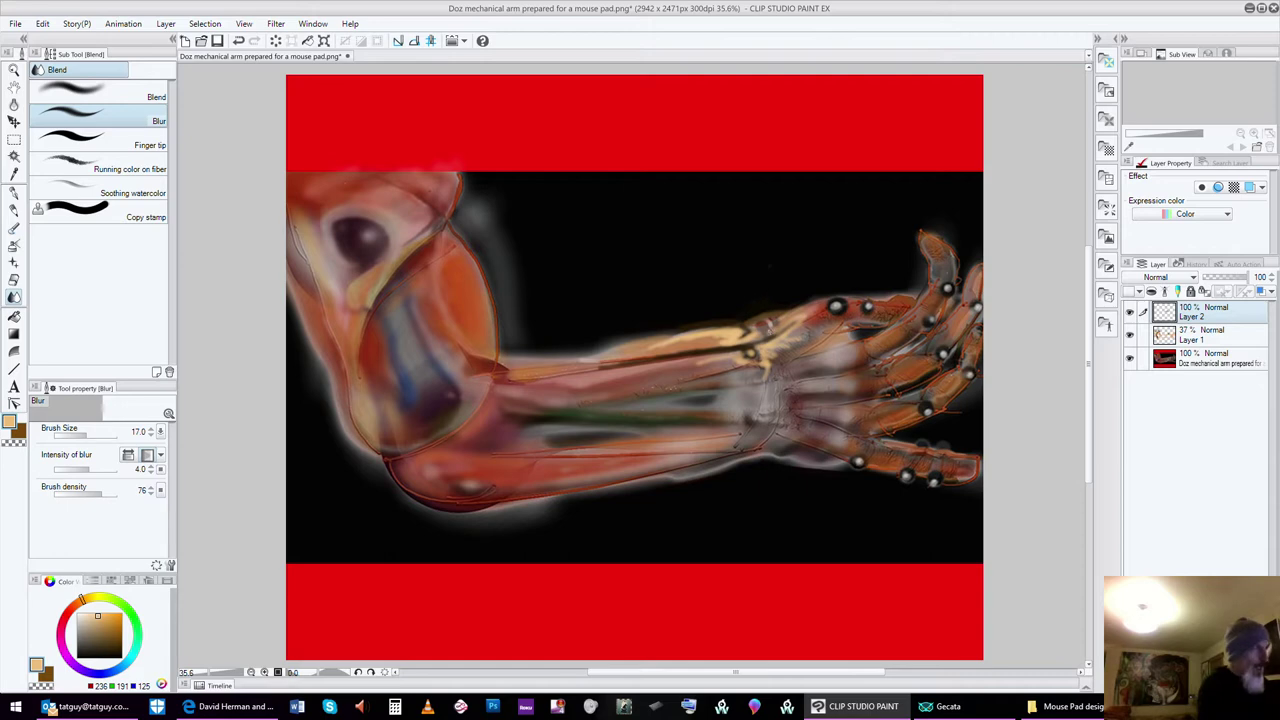
{"action": "key", "text": "bracketright"}
{"action": "key", "text": "bracketright"}
{"action": "key", "text": "bracketright"}
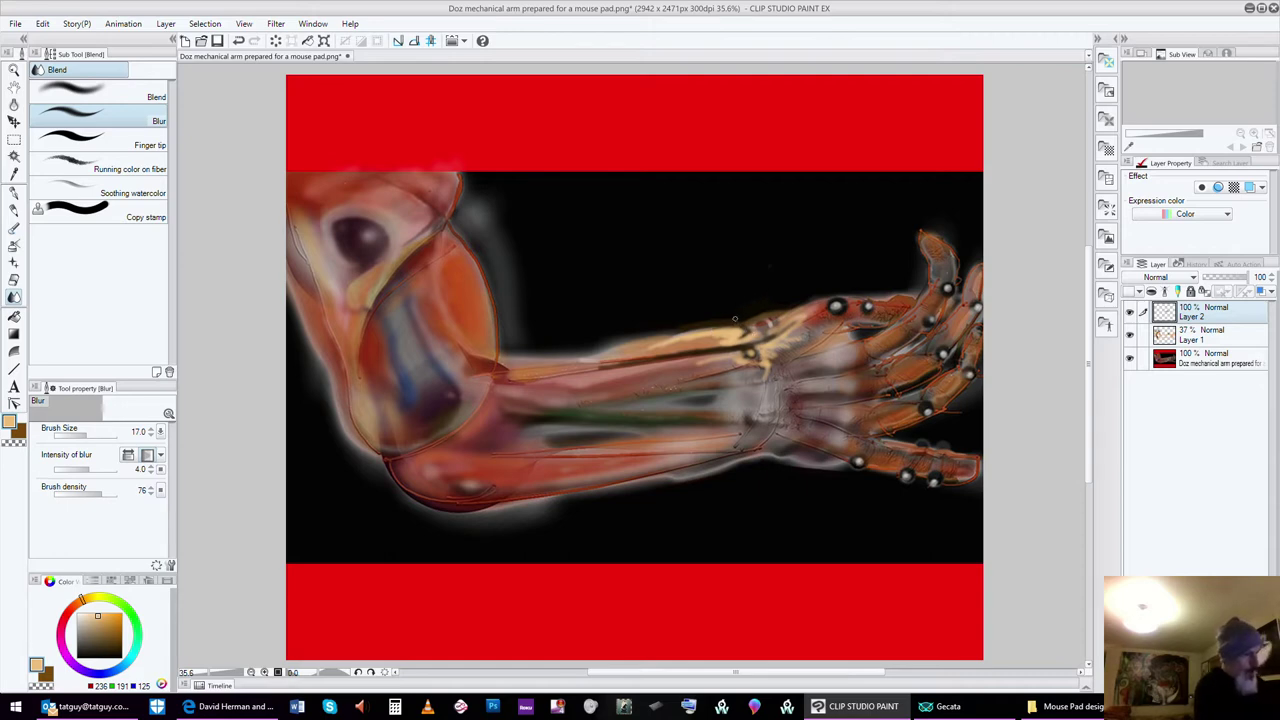
{"action": "key", "text": "bracketright"}
{"action": "key", "text": "bracketright"}
{"action": "key", "text": "bracketright"}
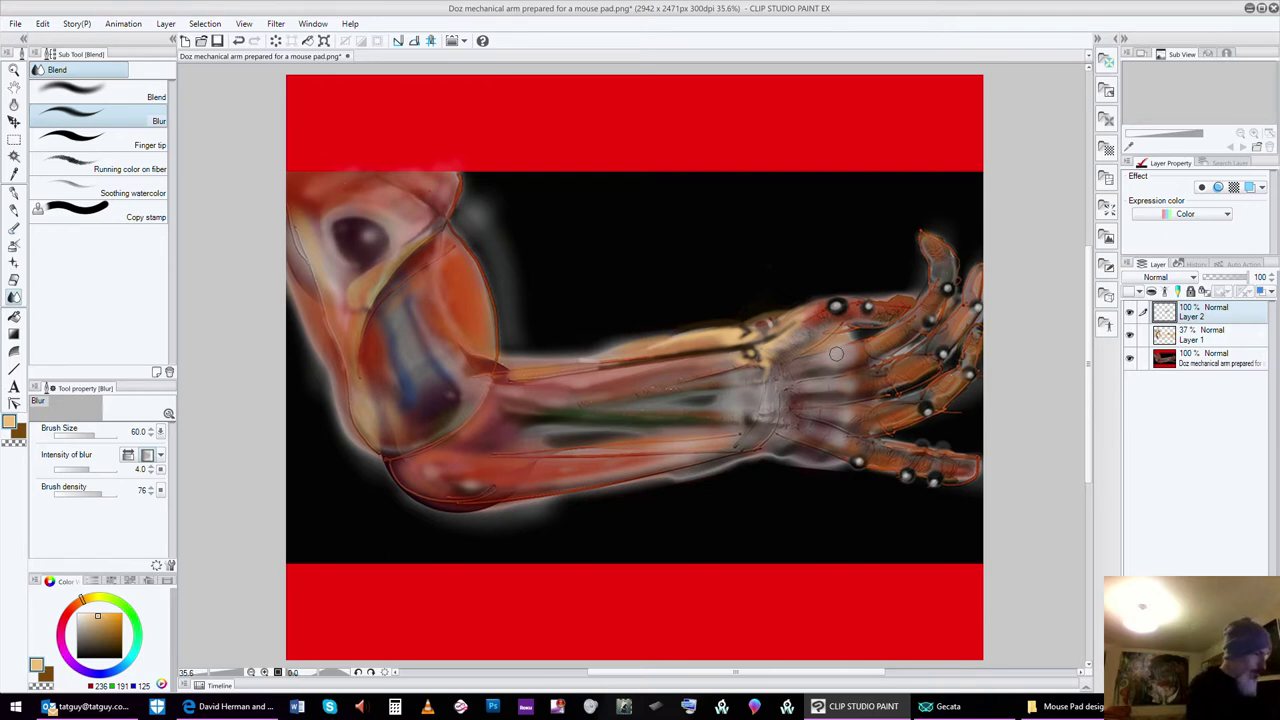
{"action": "key", "text": "bracketright"}
{"action": "key", "text": "bracketleft"}
{"action": "key", "text": "bracketleft"}
{"action": "key", "text": "bracketleft"}
{"action": "key", "text": "bracketleft"}
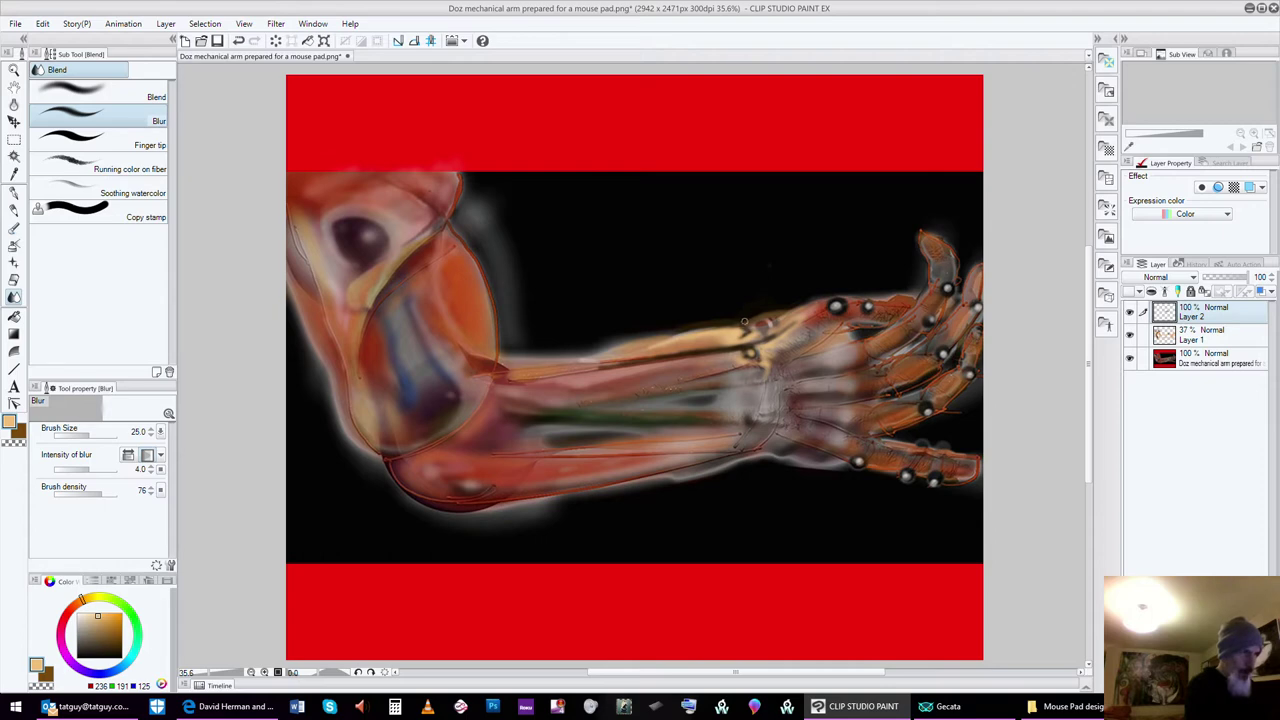
{"action": "left_click", "coordinate": [132, 660]}
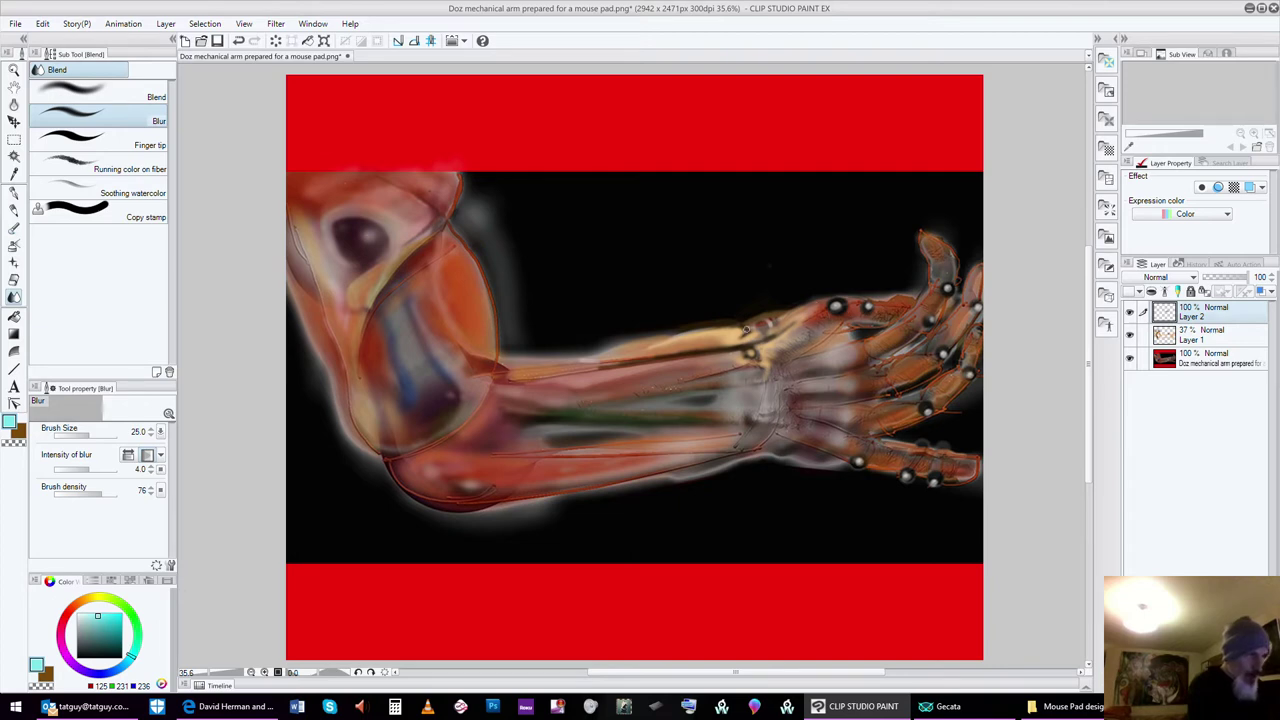
- Switch to the Mechanical pencil and size it for a small cyan highlight behind the wrist
{"action": "left_click", "coordinate": [14, 209]}
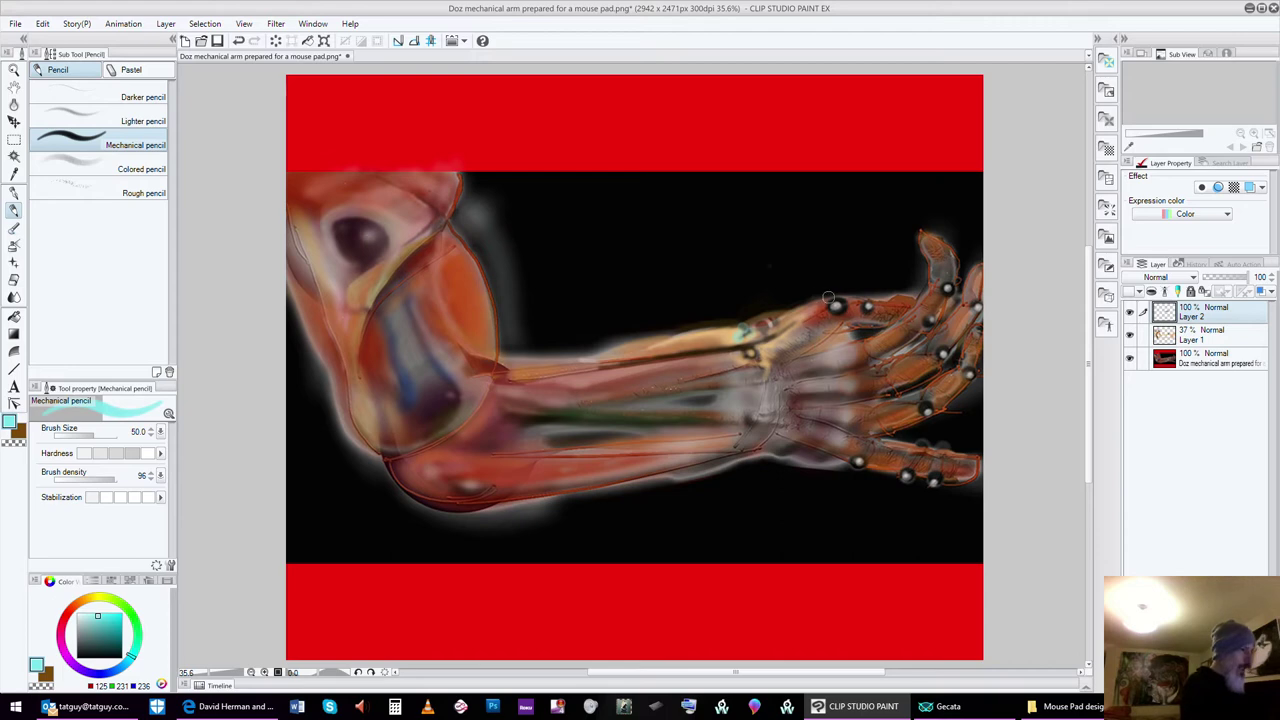
{"action": "key", "text": "bracketleft"}
{"action": "key", "text": "bracketleft"}
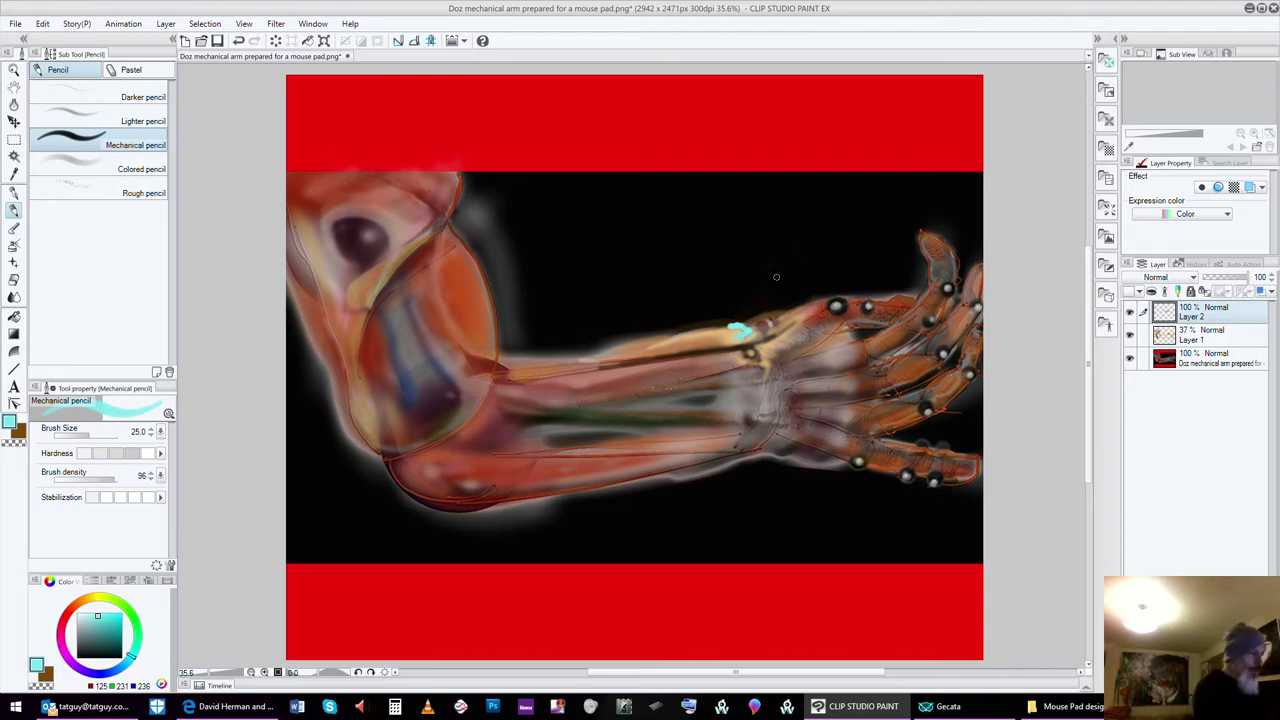
{"action": "key", "text": "bracketright"}
{"action": "key", "text": "bracketright"}
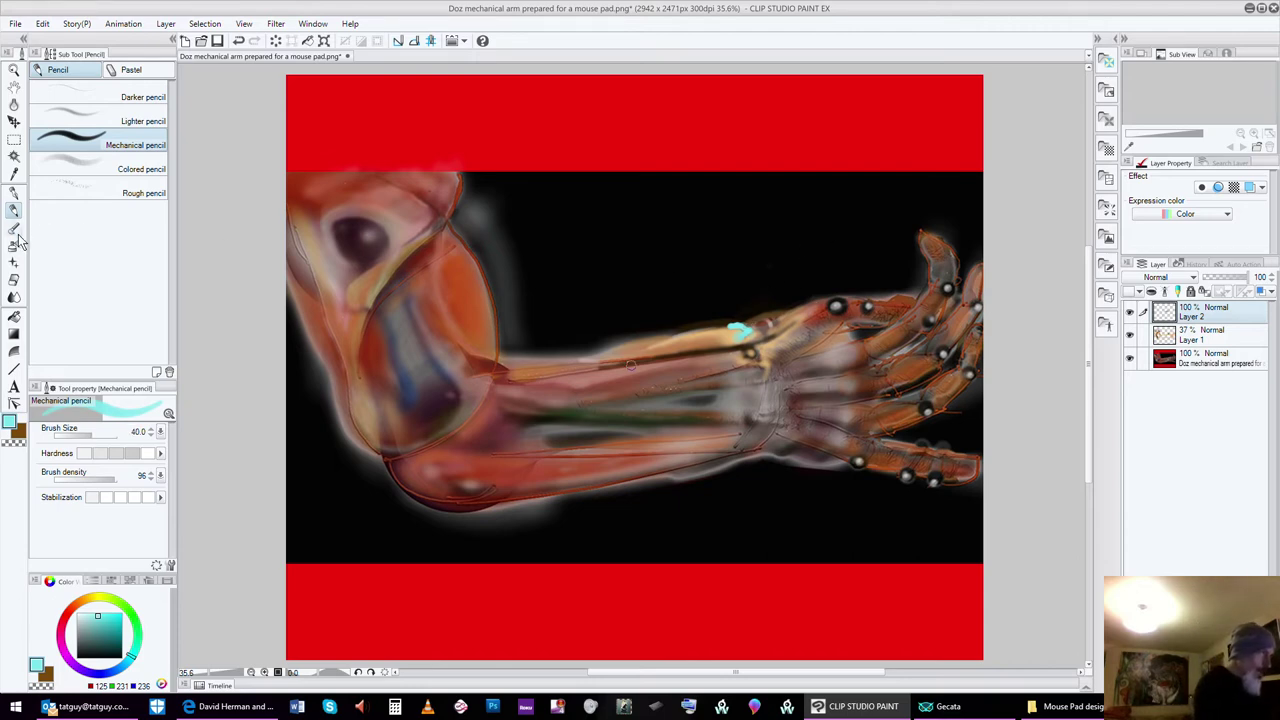
- Blur the cyan highlight into a glow at size 40, pick lavender-blue, and reduce Blur to 20
{"action": "left_click", "coordinate": [14, 297]}
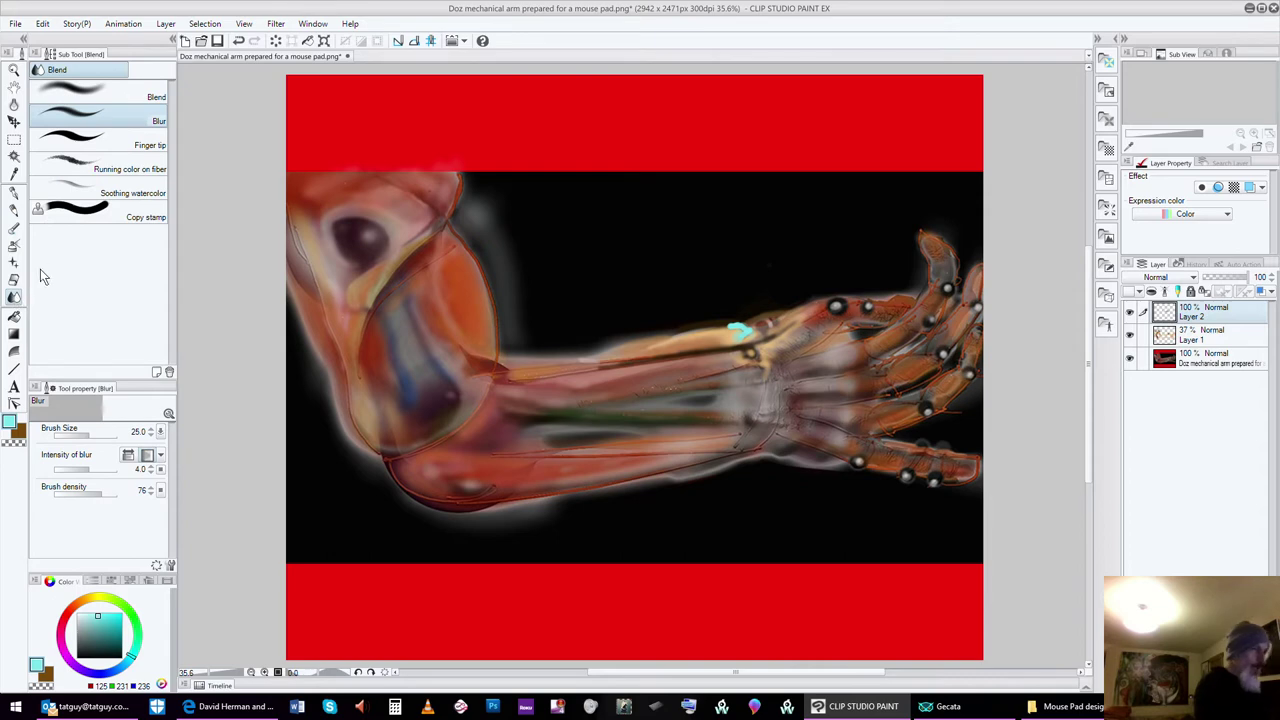
{"action": "key", "text": "bracketright"}
{"action": "key", "text": "bracketright"}
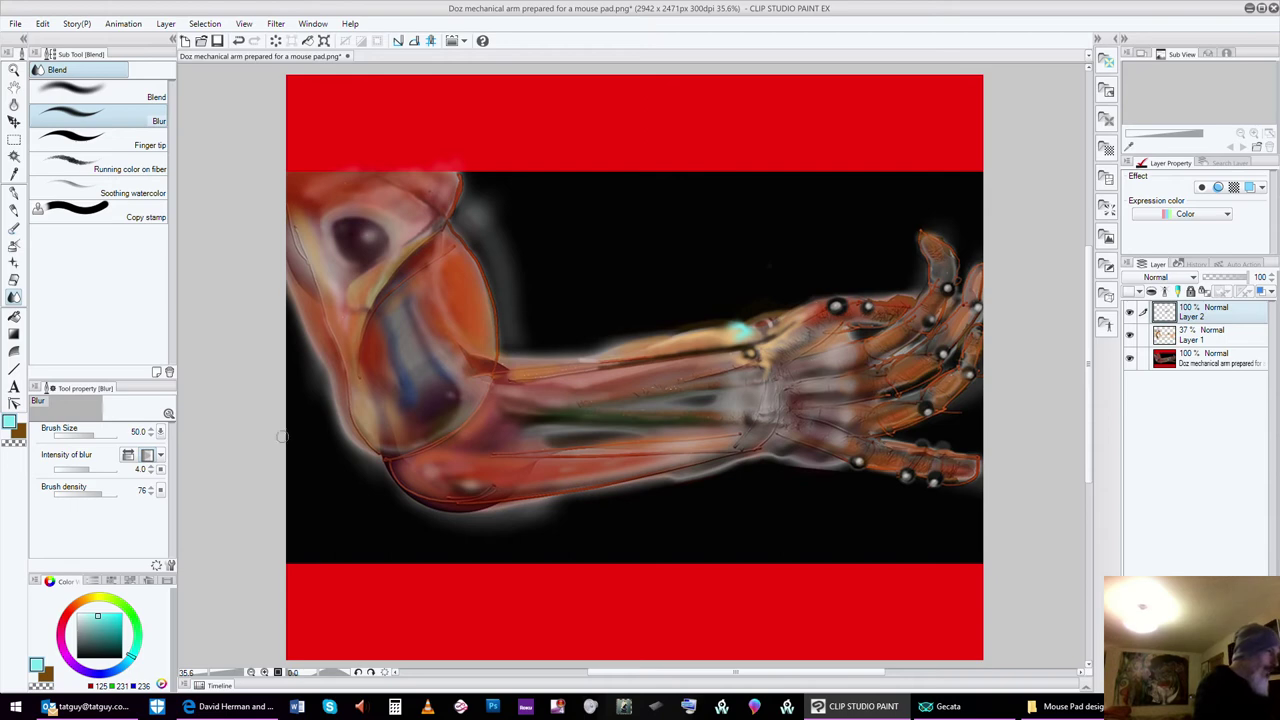
{"action": "left_click", "coordinate": [102, 673]}
{"action": "key", "text": "bracketleft"}
{"action": "key", "text": "bracketleft"}
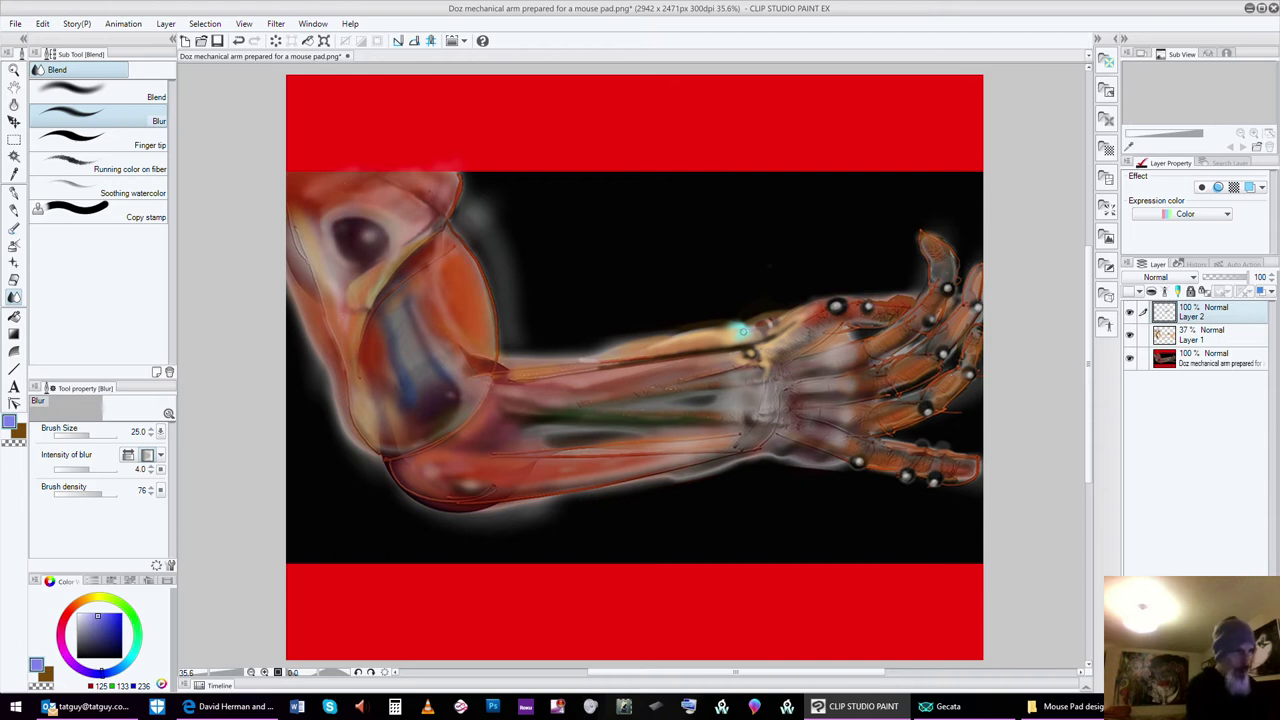
{"action": "key", "text": "bracketleft"}
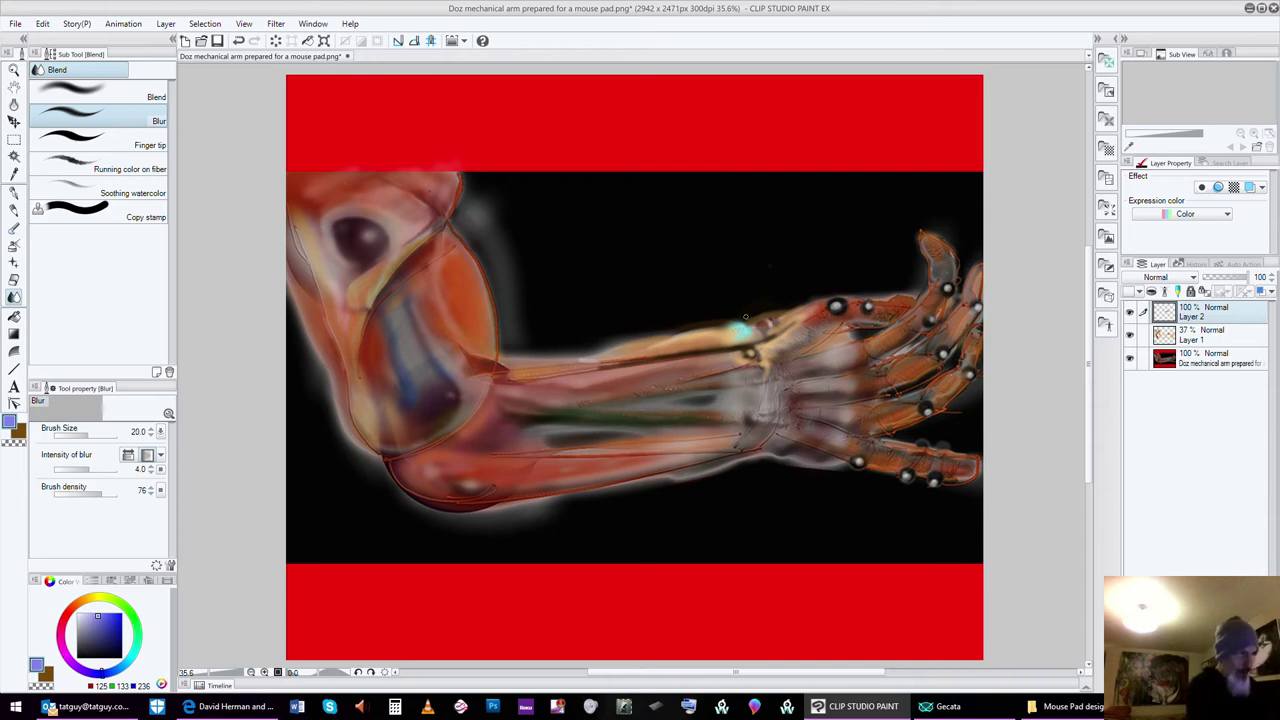
- Set the Mechanical pencil to size 30, try a bluish wrist stroke, and undo it
{"action": "left_click", "coordinate": [14, 210]}
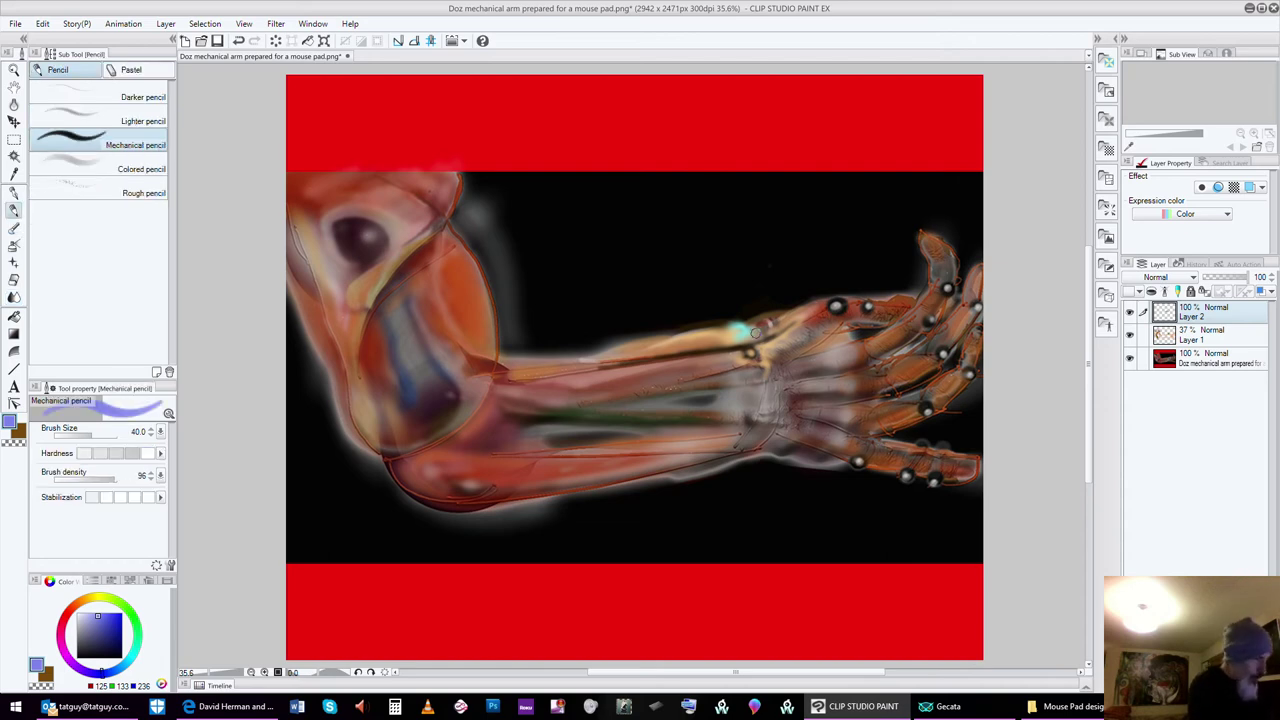
{"action": "key", "text": "bracketleft"}
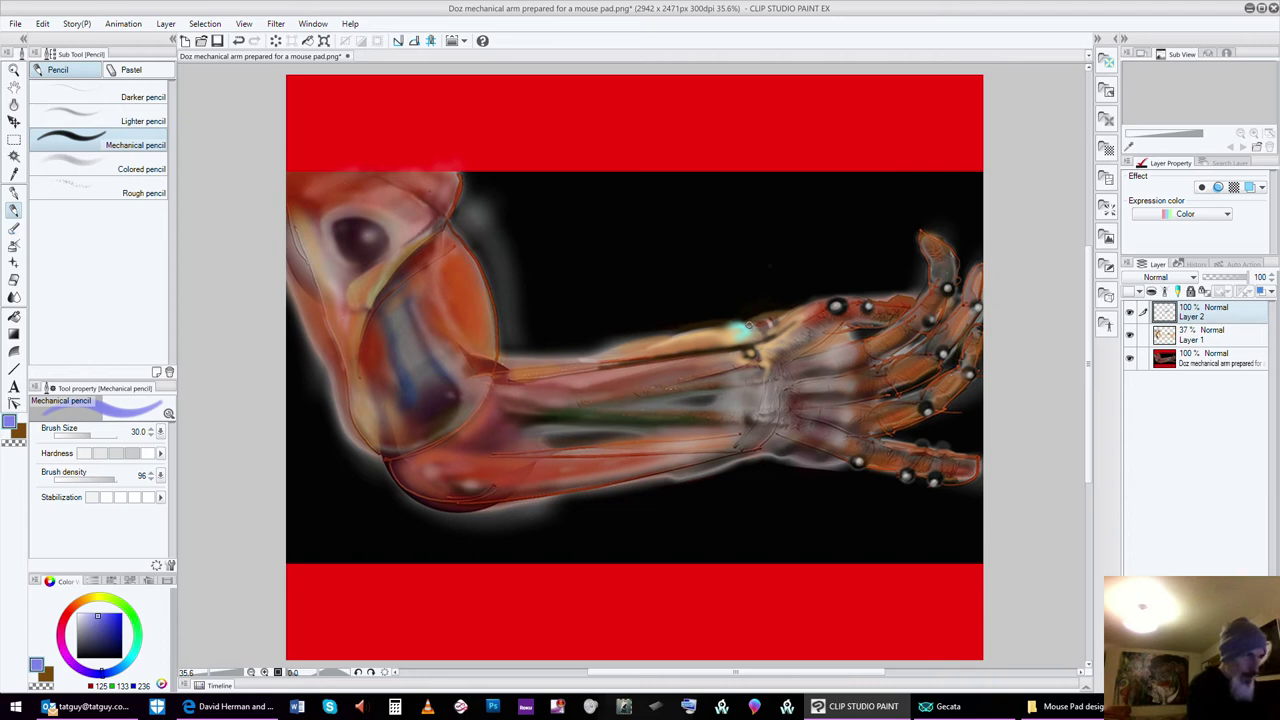
{"action": "left_click_drag", "start_coordinate": [746, 324], "coordinate": [792, 313]}
{"action": "left_click", "coordinate": [43, 23]}
{"action": "left_click", "coordinate": [63, 40]}
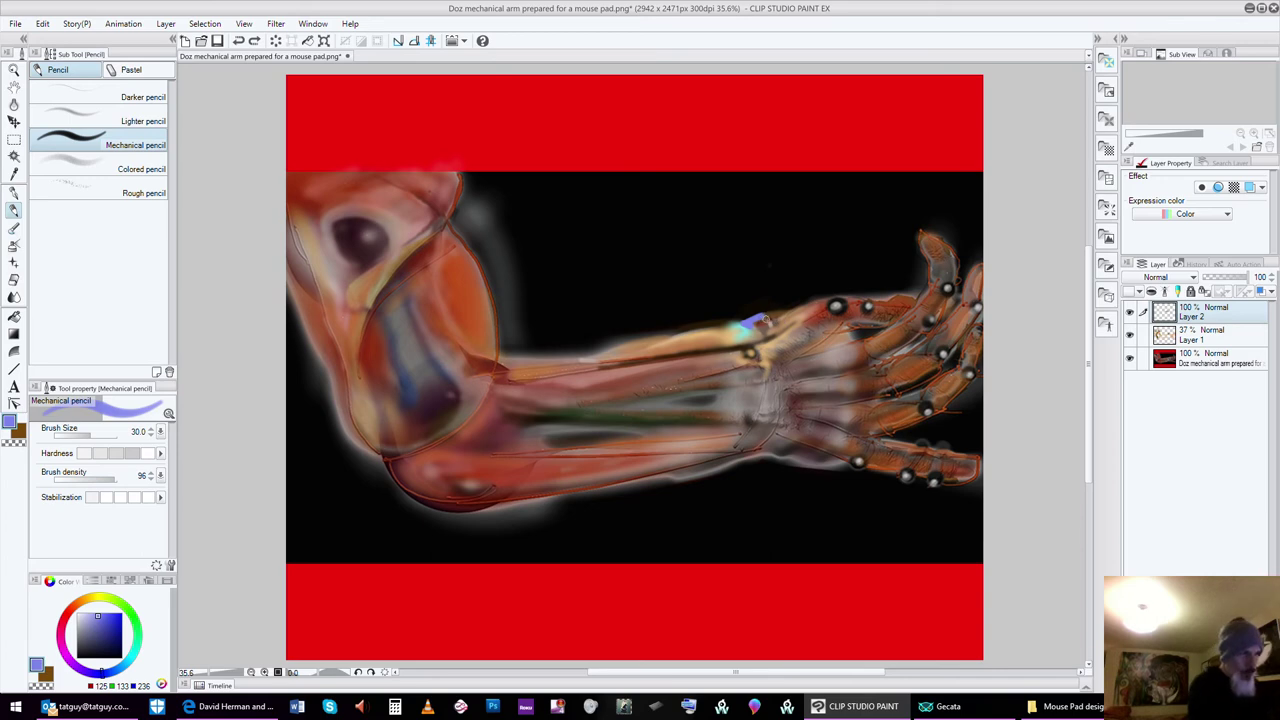
- Dab a small lavender mark beside the cyan glow, undoing its hook-shaped extension
{"action": "left_click", "coordinate": [762, 318]}
{"action": "left_click_drag", "start_coordinate": [760, 318], "coordinate": [768, 334]}
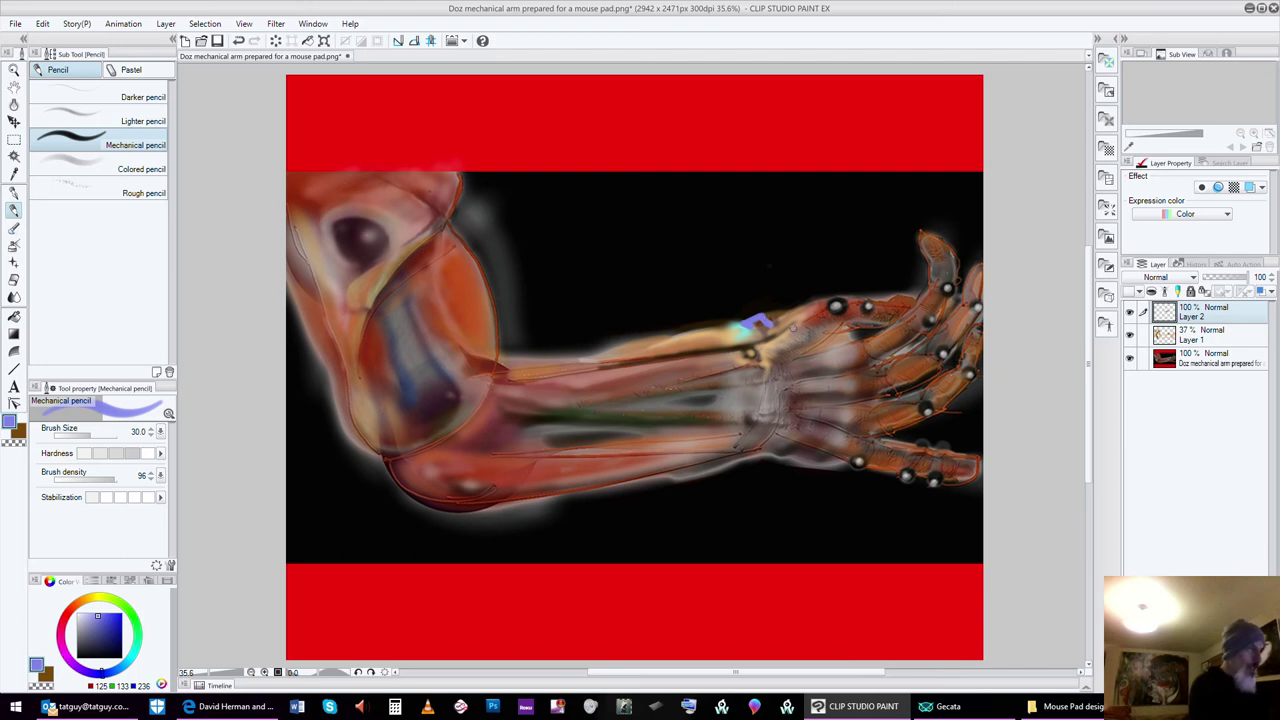
{"action": "left_click", "coordinate": [42, 23]}
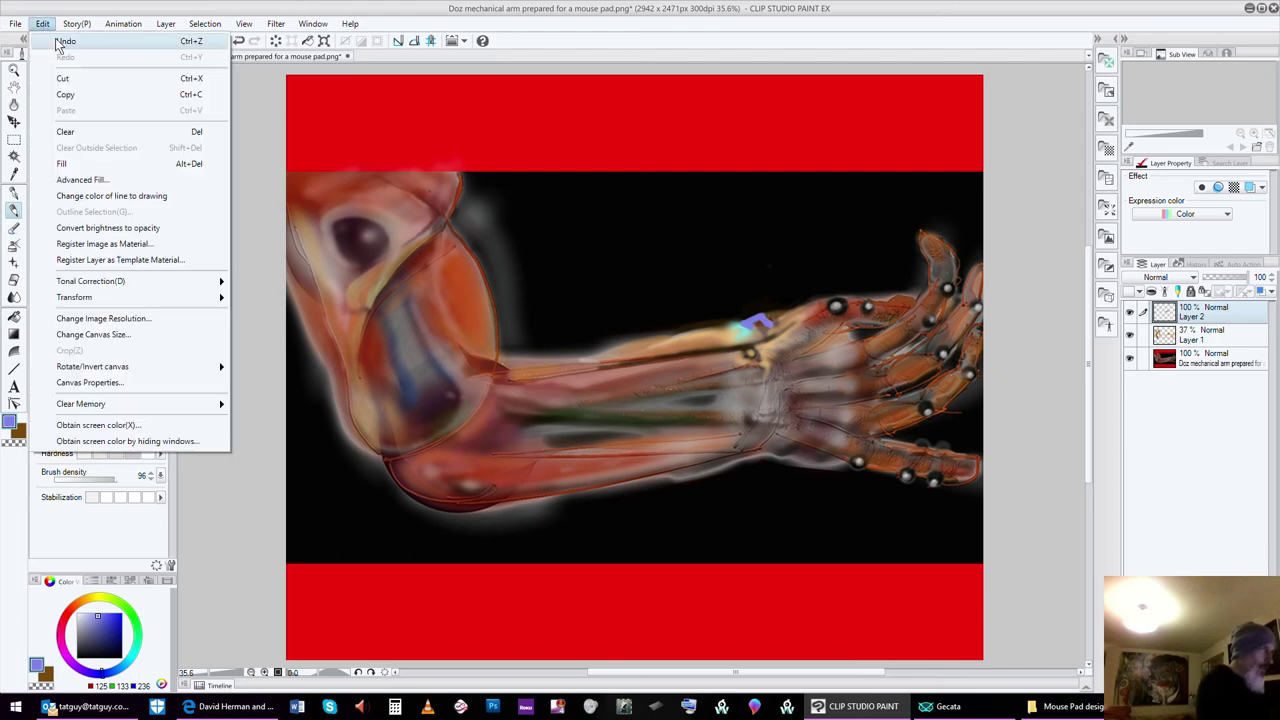
{"action": "left_click", "coordinate": [55, 40]}
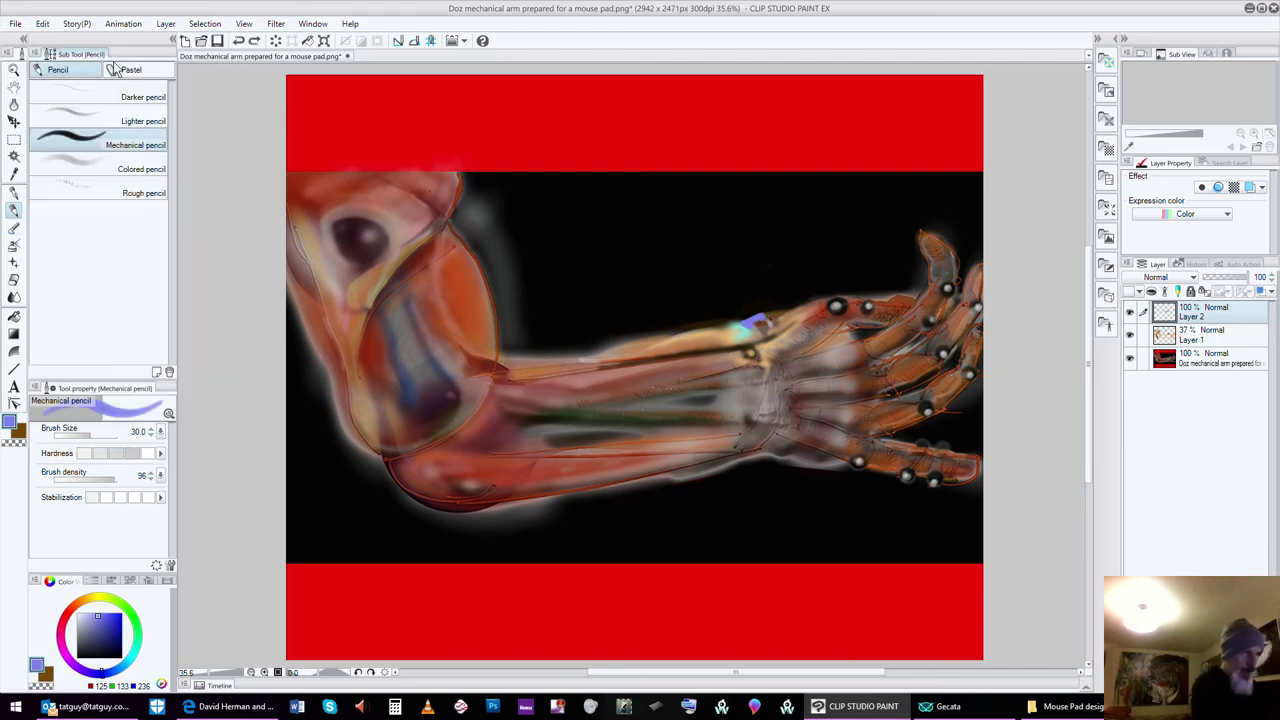
- Blur the lavender mark beside the wrist knob into the cyan glow with a size-20 Blur
{"action": "left_click", "coordinate": [15, 297]}
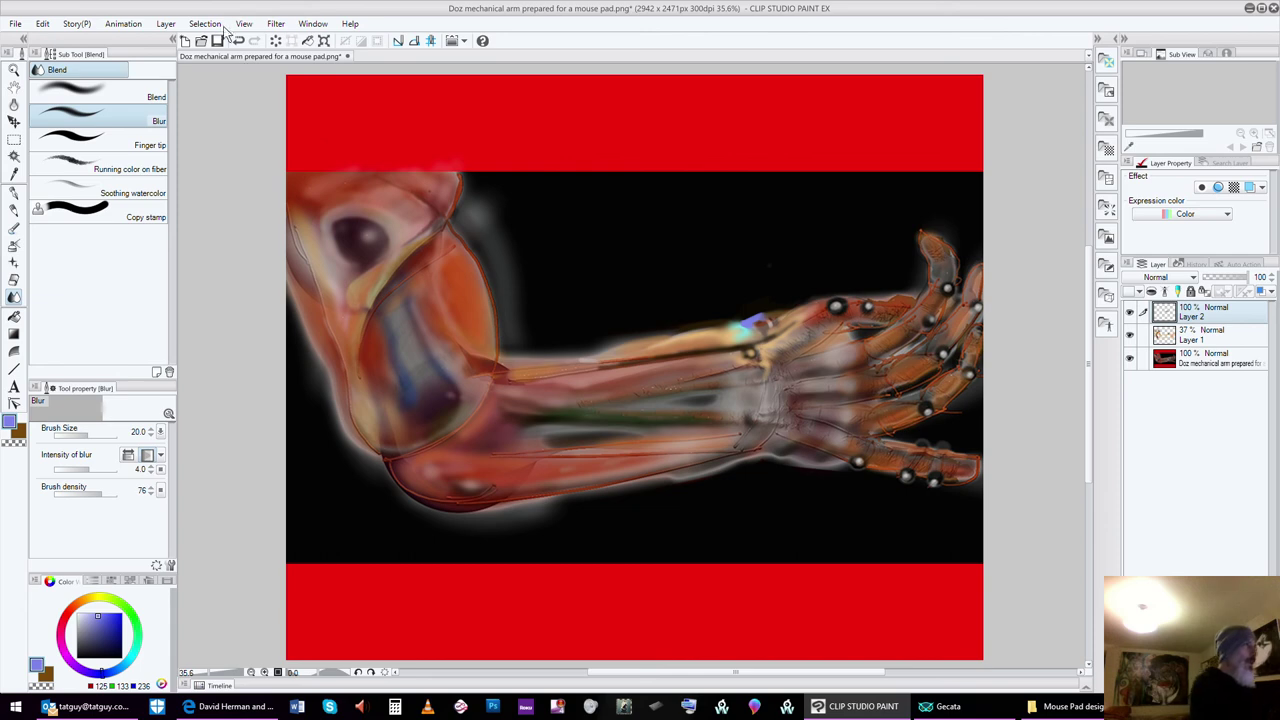
- Save the artwork as PNG over the existing mechanical arm file, accepting layer flattening
{"action": "left_click", "coordinate": [15, 24]}
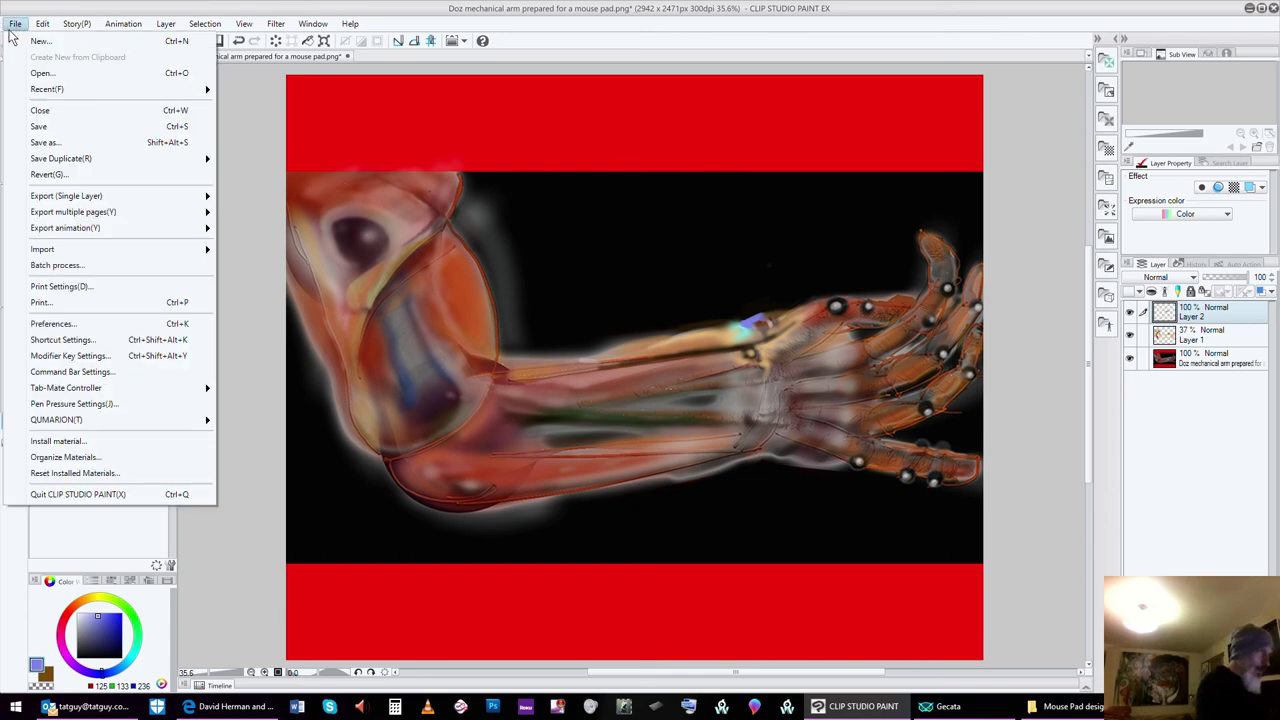
{"action": "left_click", "coordinate": [118, 144]}
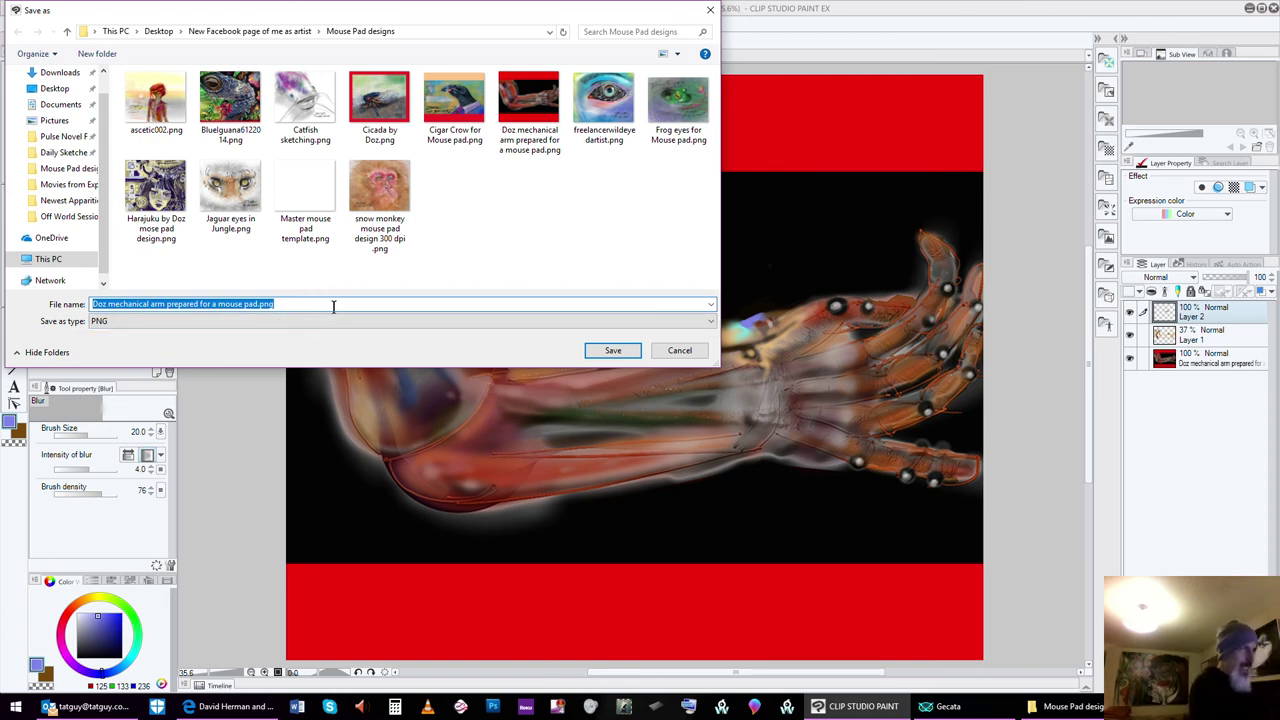
{"action": "left_click", "coordinate": [603, 350]}
{"action": "left_click", "coordinate": [706, 357]}
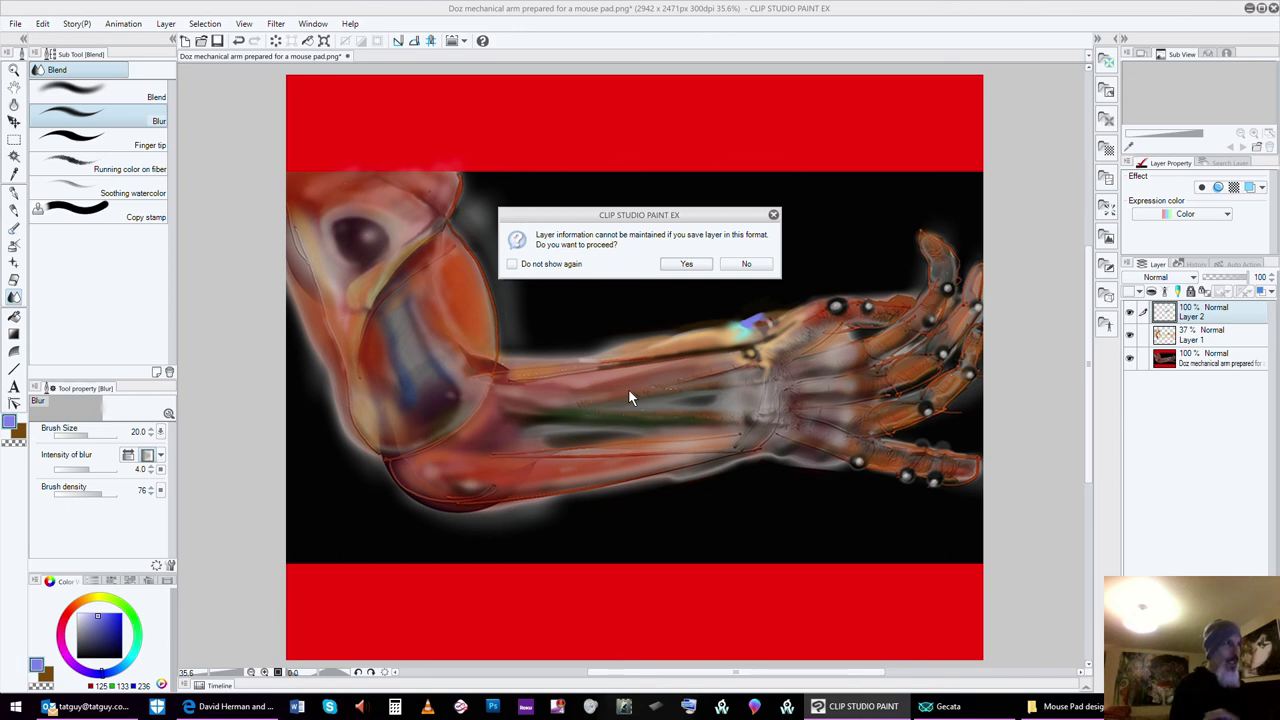
{"action": "left_click", "coordinate": [685, 265]}
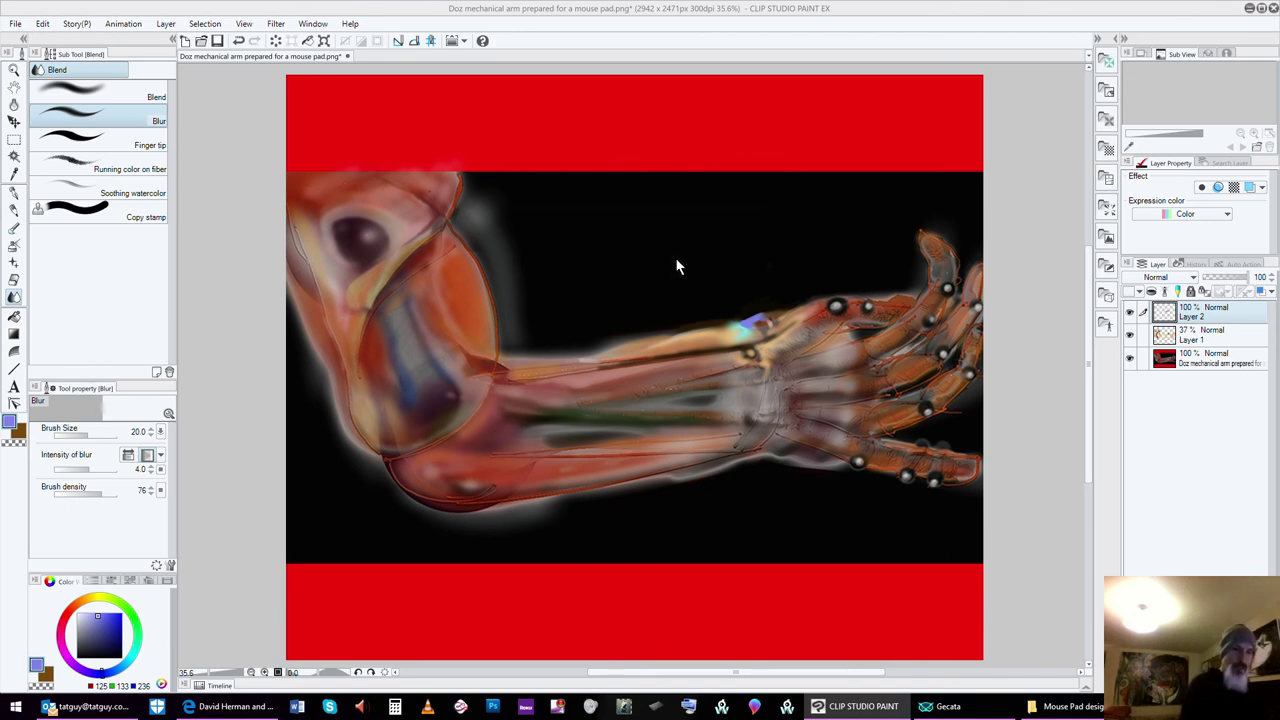